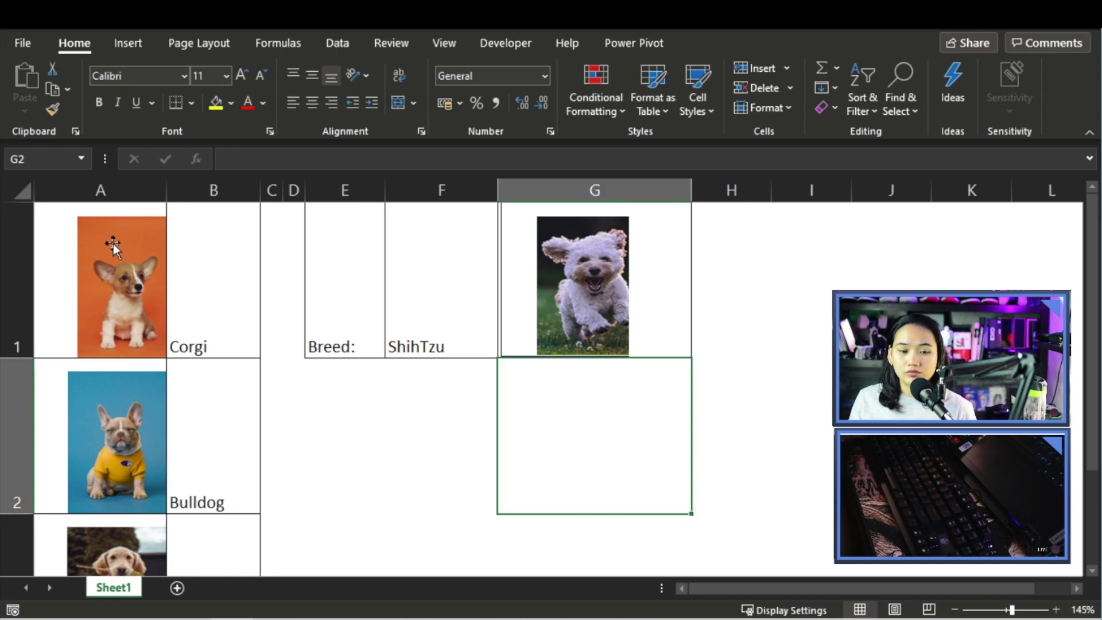
- Inspect the finished example: the Corgi label in B1, breed cell F1 and the linked picture
scroll(147, 446, "down", 2)
scroll(148, 442, "up", 2)
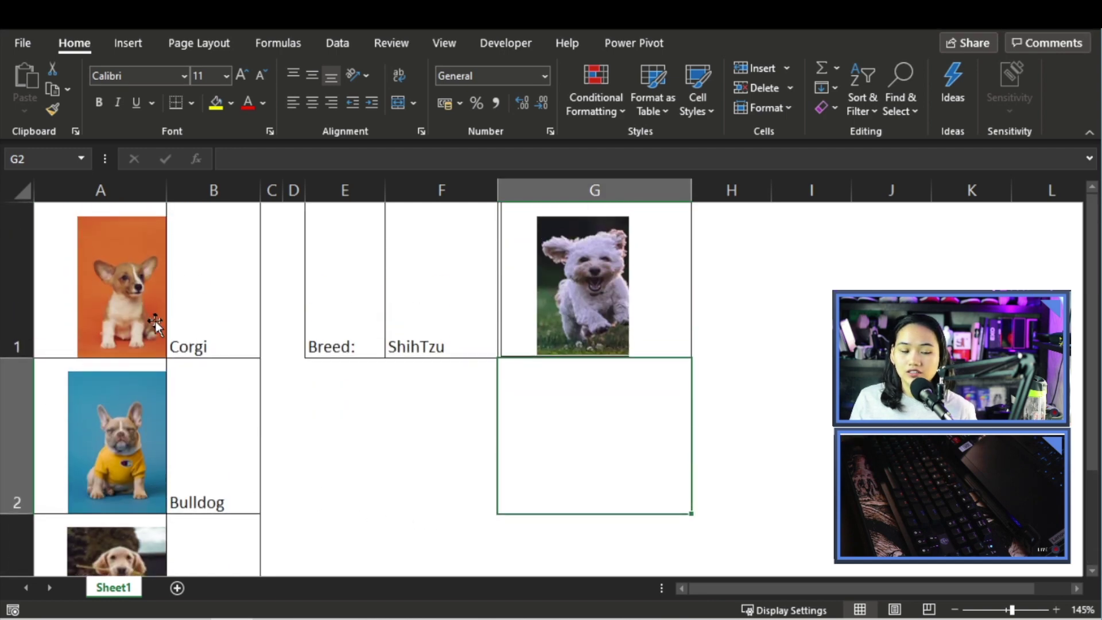
left_click(229, 320)
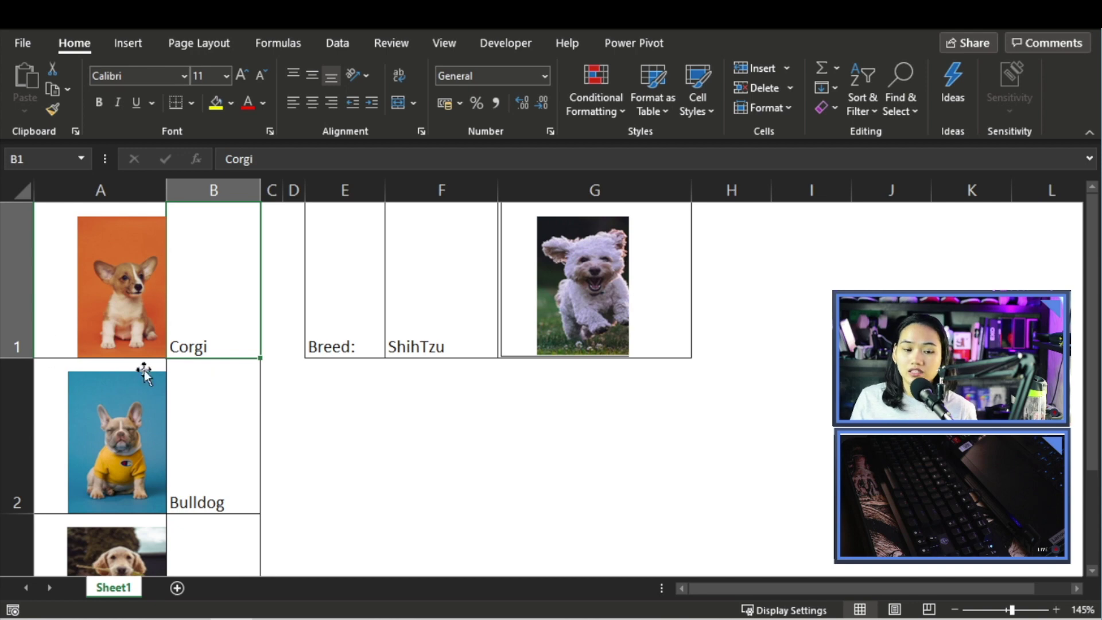
scroll(244, 426, "down", 2)
scroll(229, 436, "up", 2)
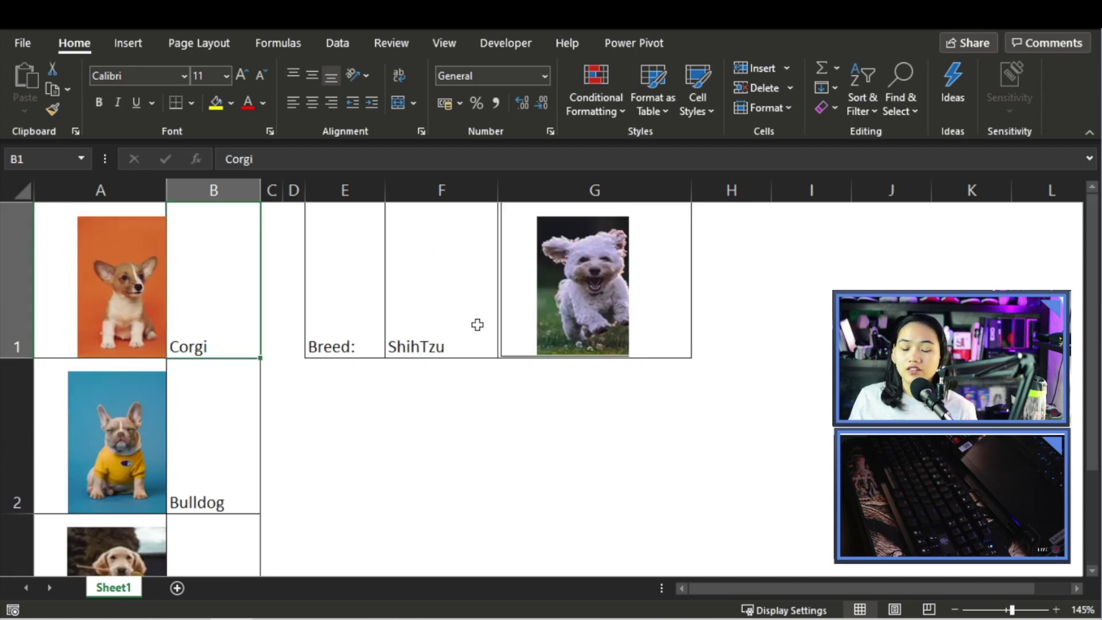
left_click(427, 305)
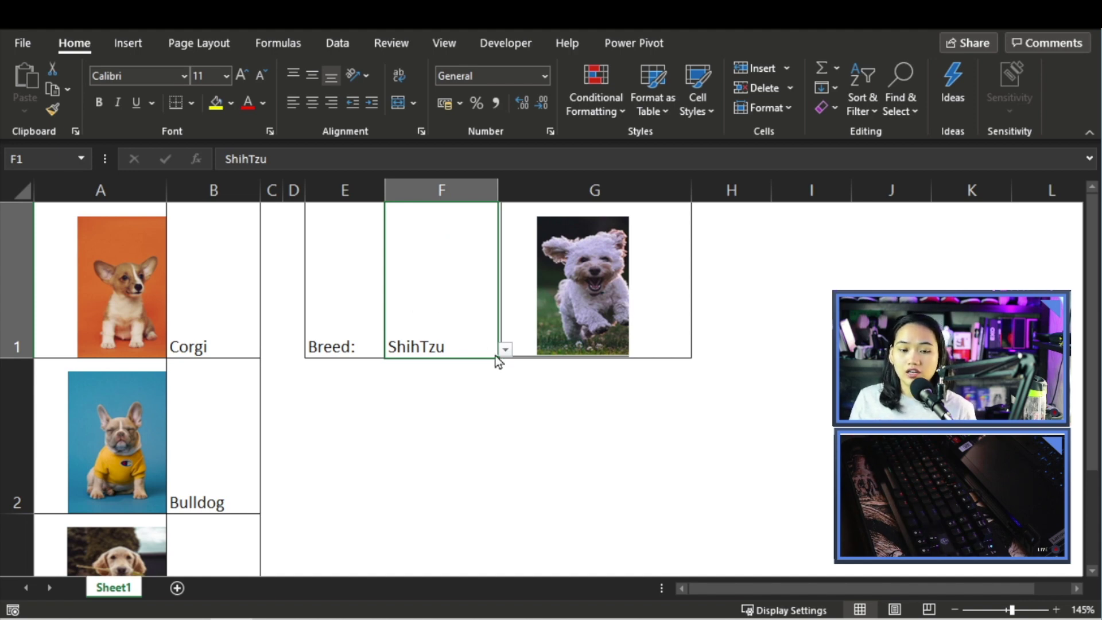
left_click(634, 239)
left_click(673, 251)
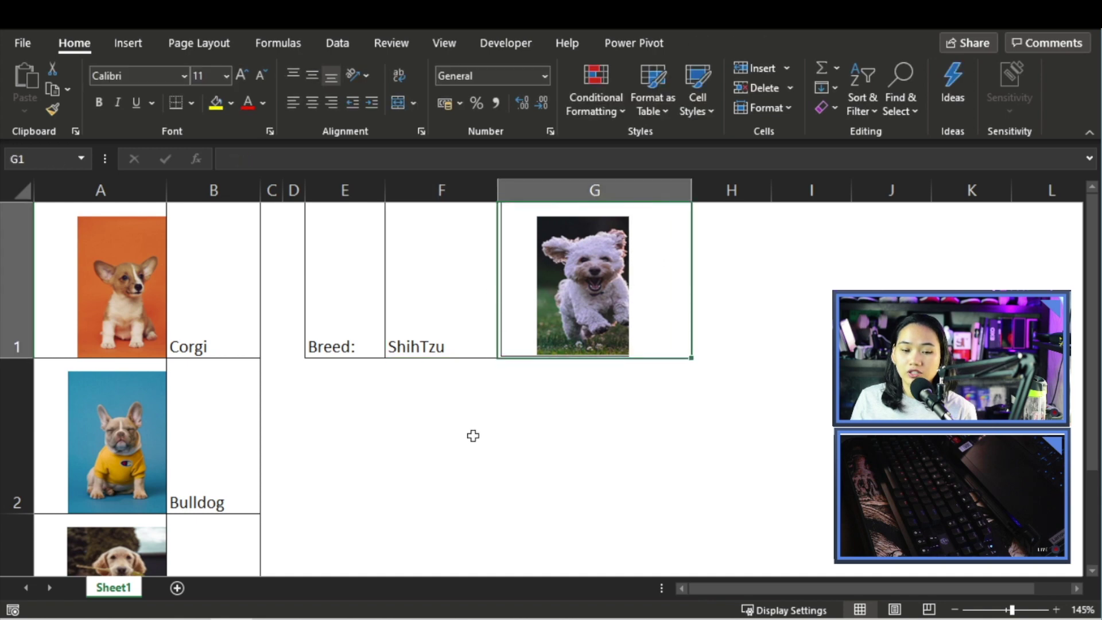
- Test the F1 breed dropdown by choosing Bulldog, then Corgi, and check the linked picture
left_click(430, 338)
left_click(504, 349)
left_click(475, 384)
left_click(504, 349)
left_click(474, 374)
left_click(511, 354)
left_click(435, 327)
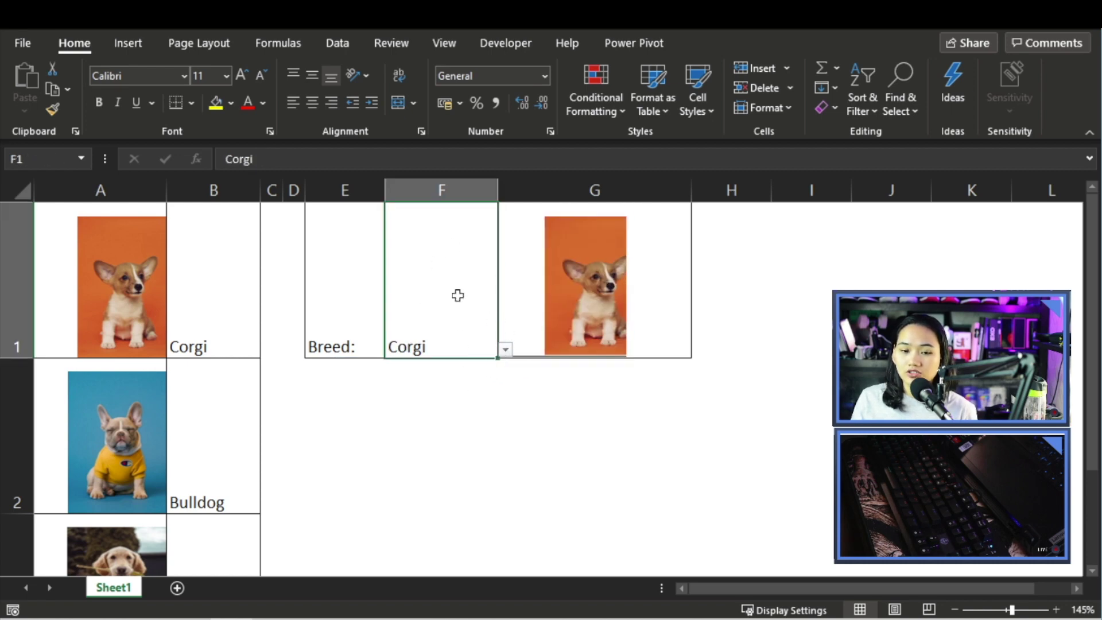
- Switch the F1 breed to Retriever, then Bulldog, then ShihTzu to watch the picture swap
left_click(504, 350)
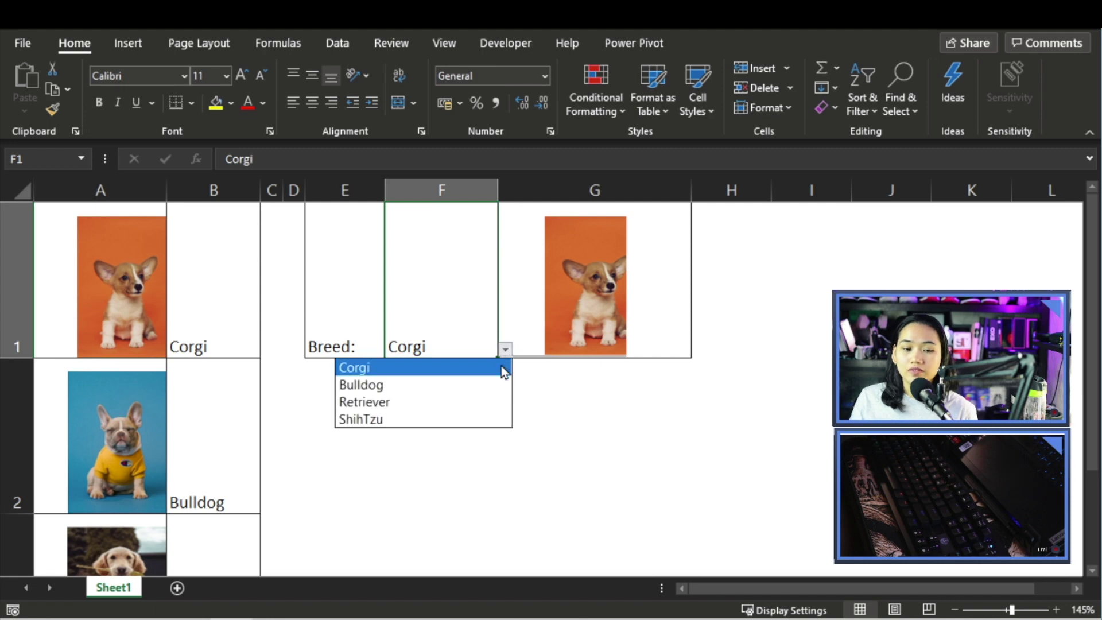
left_click(475, 401)
left_click(505, 349)
left_click(482, 384)
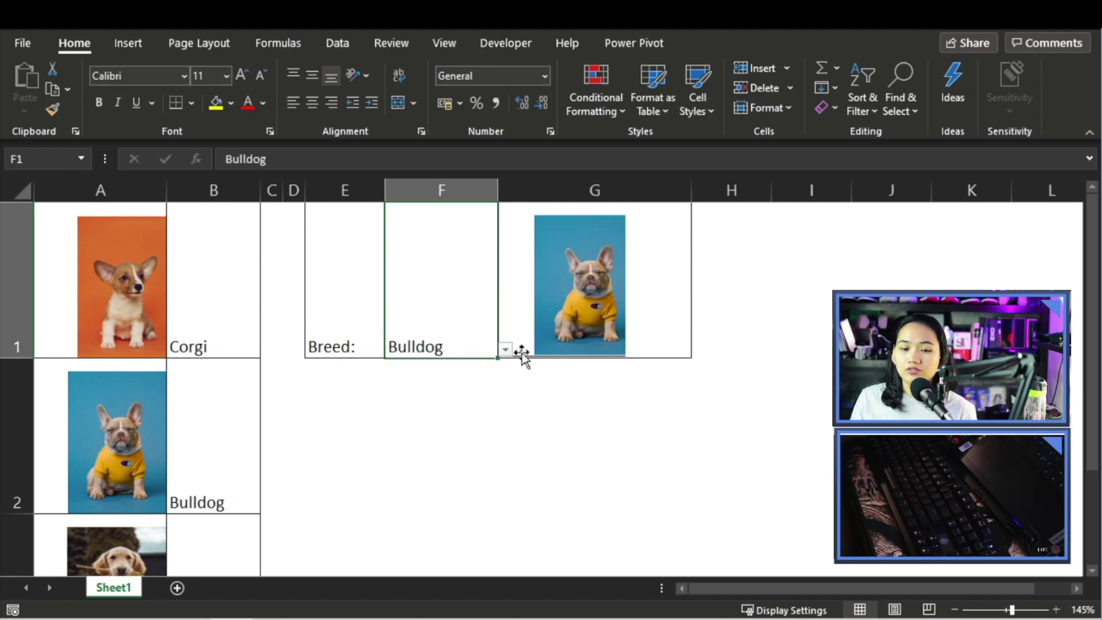
left_click(504, 349)
left_click(445, 418)
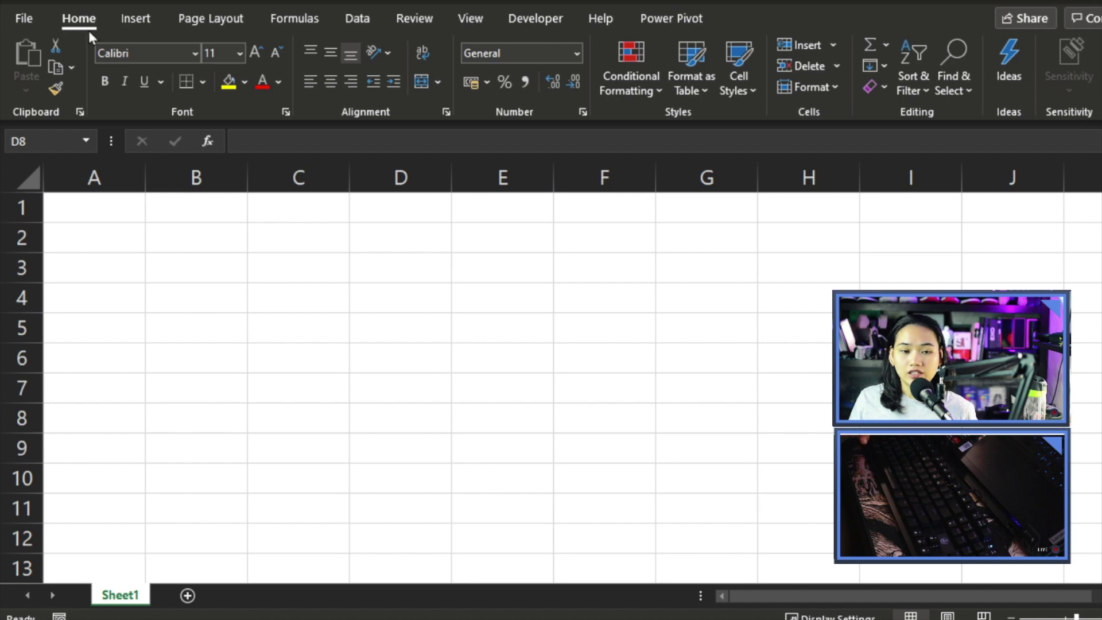
- Insert all four dog photos from this device onto the blank sheet
left_click(138, 18)
left_click(217, 80)
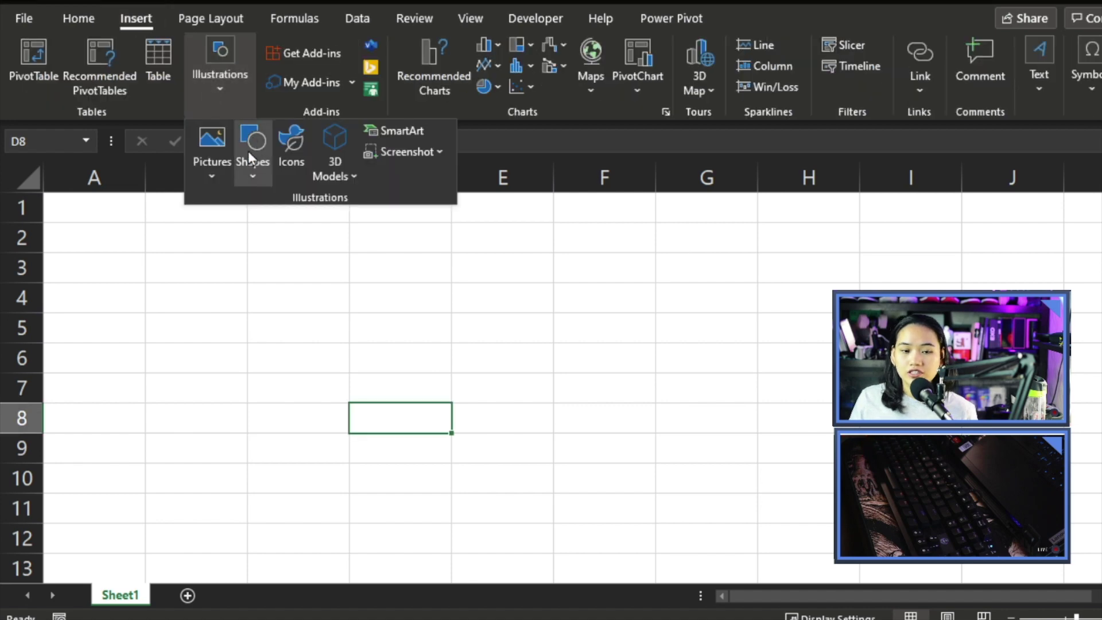
left_click(212, 152)
left_click(264, 232)
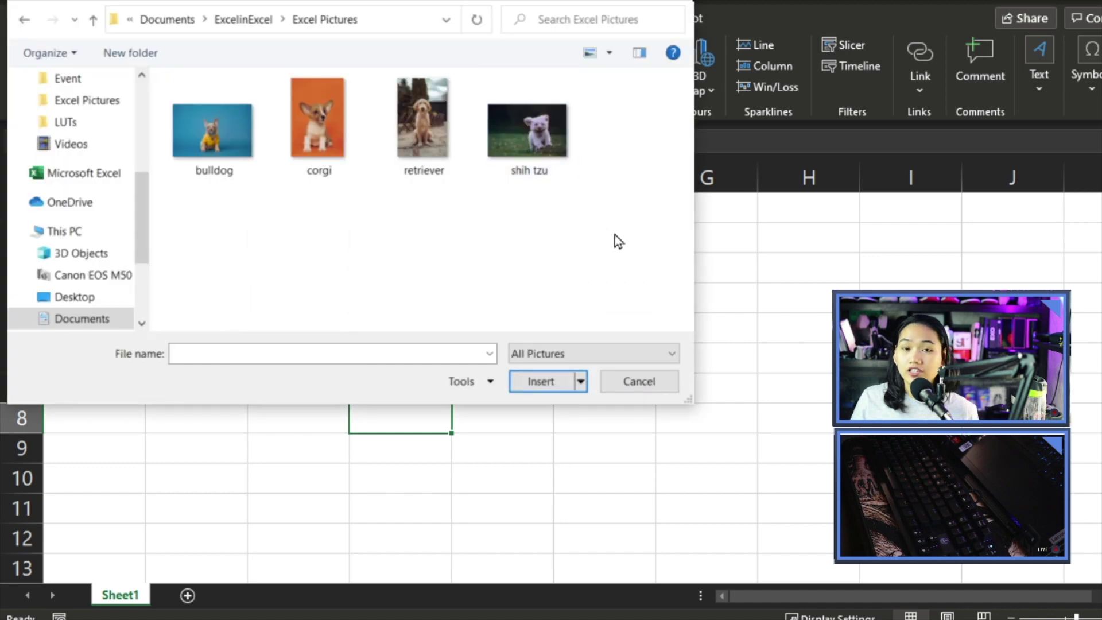
left_click_drag(621, 240, 153, 65)
left_click(544, 386)
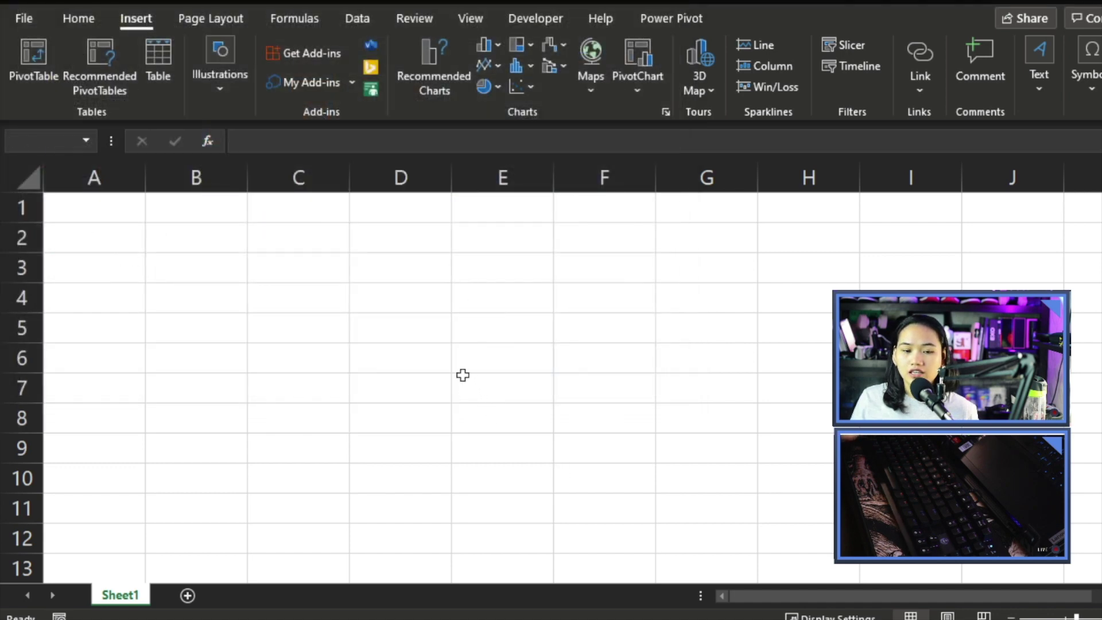
left_click(403, 286)
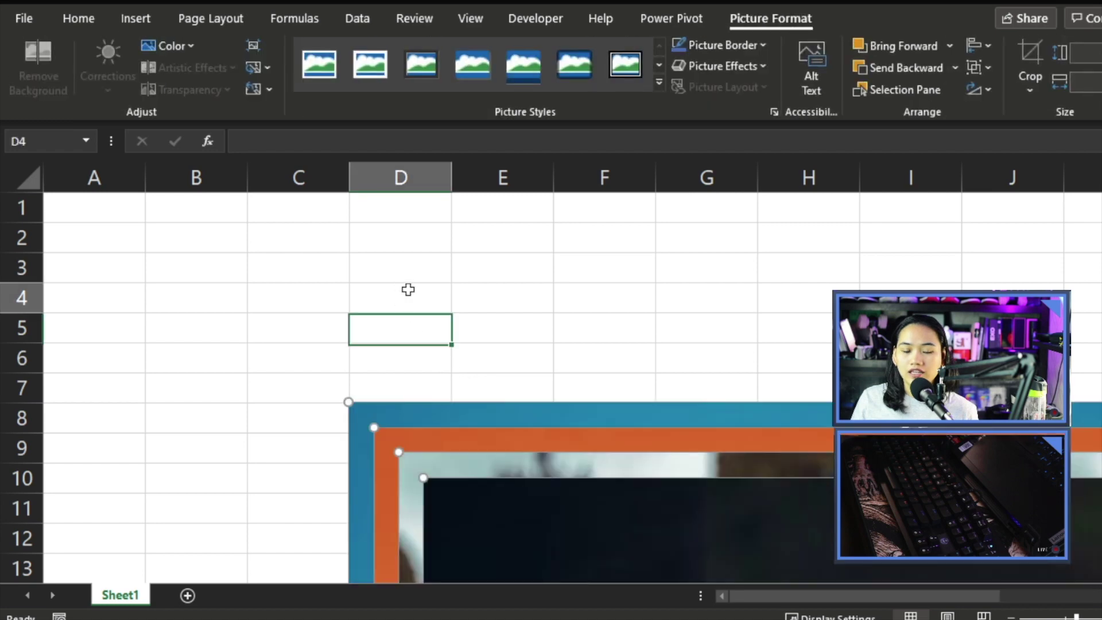
- Spread the photos apart: retriever to the left, corgi to the right, bulldog lower down
scroll(407, 288, "down", 3)
scroll(407, 290, "down", 2)
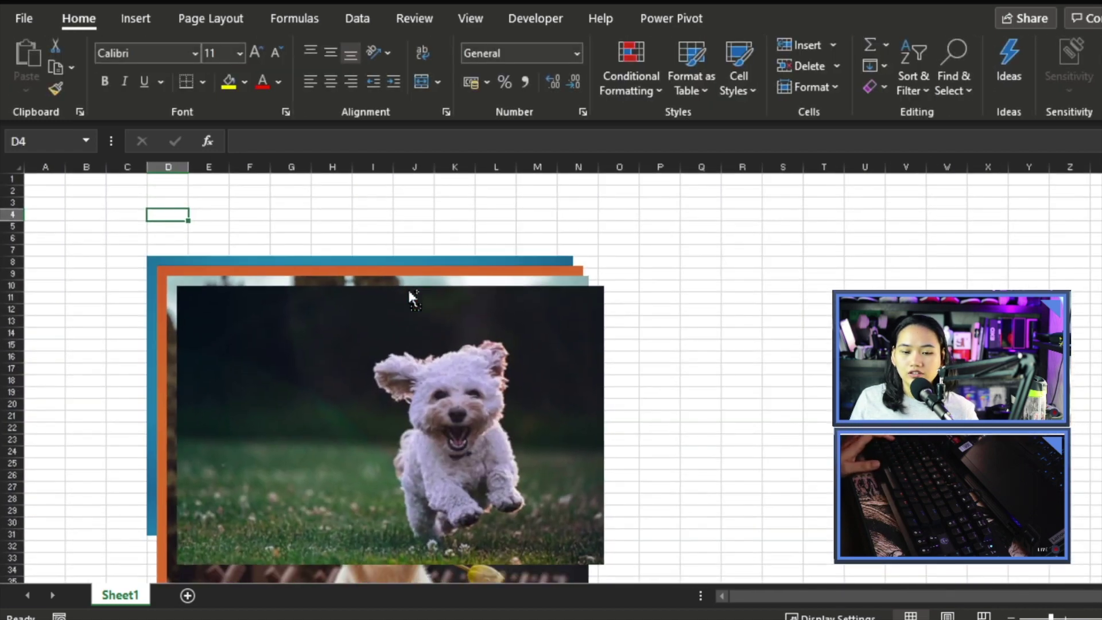
scroll(408, 290, "down", 3)
scroll(409, 290, "up", 3)
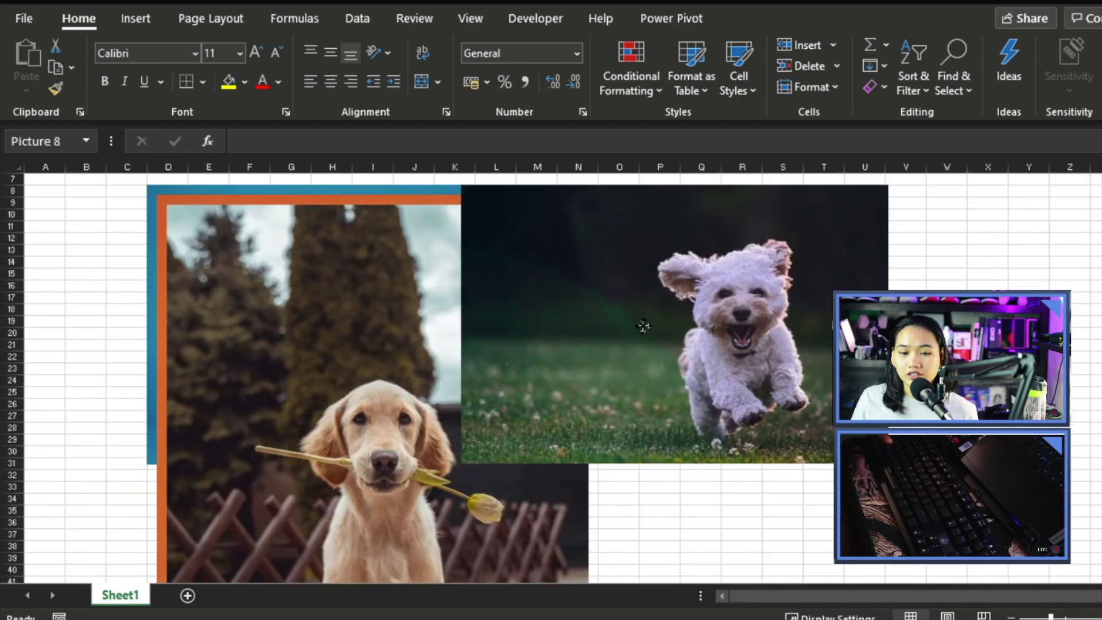
left_click_drag(291, 412, 156, 431)
left_click_drag(511, 550, 780, 511)
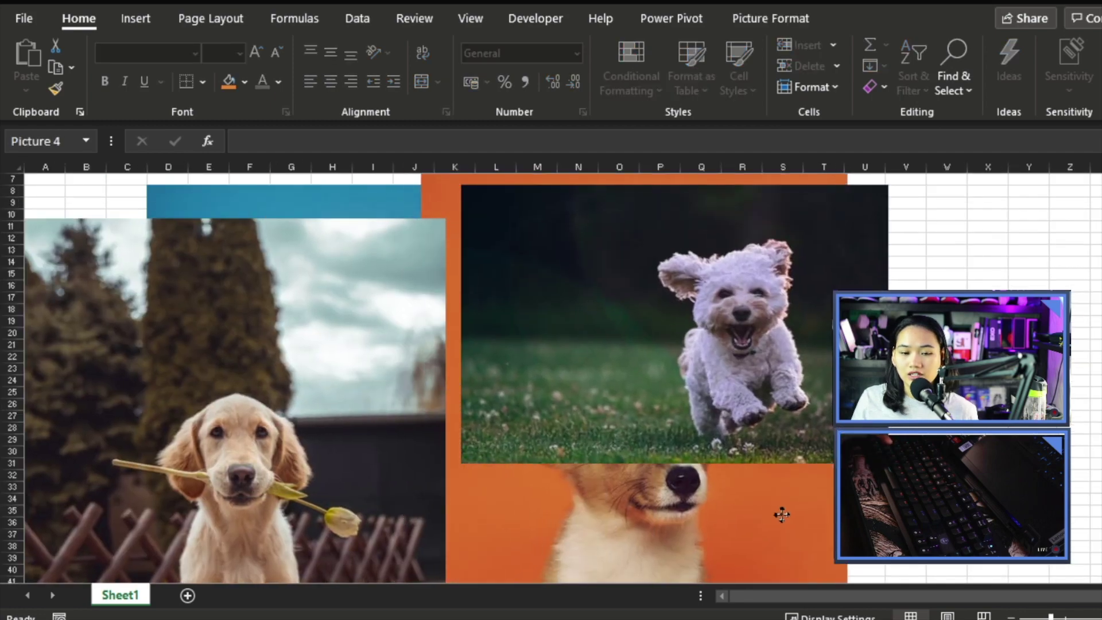
left_click_drag(373, 203, 385, 258)
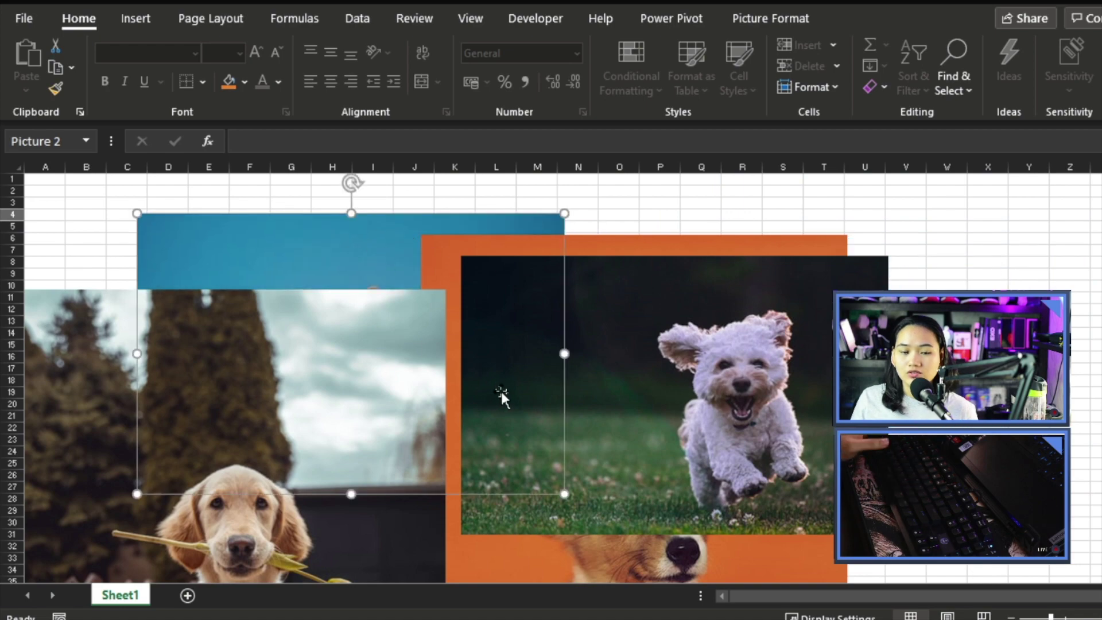
scroll(503, 393, "down", 4)
scroll(504, 389, "up", 3)
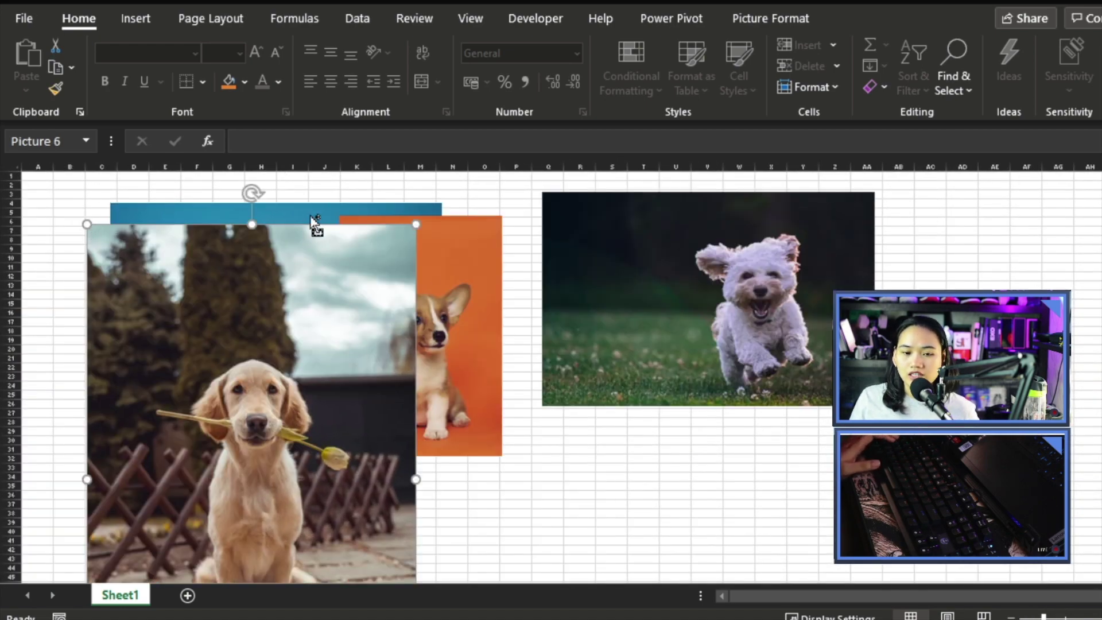
- Resize all four pictures together to a height of 3 cm in Size and Properties
key("ctrl+a")
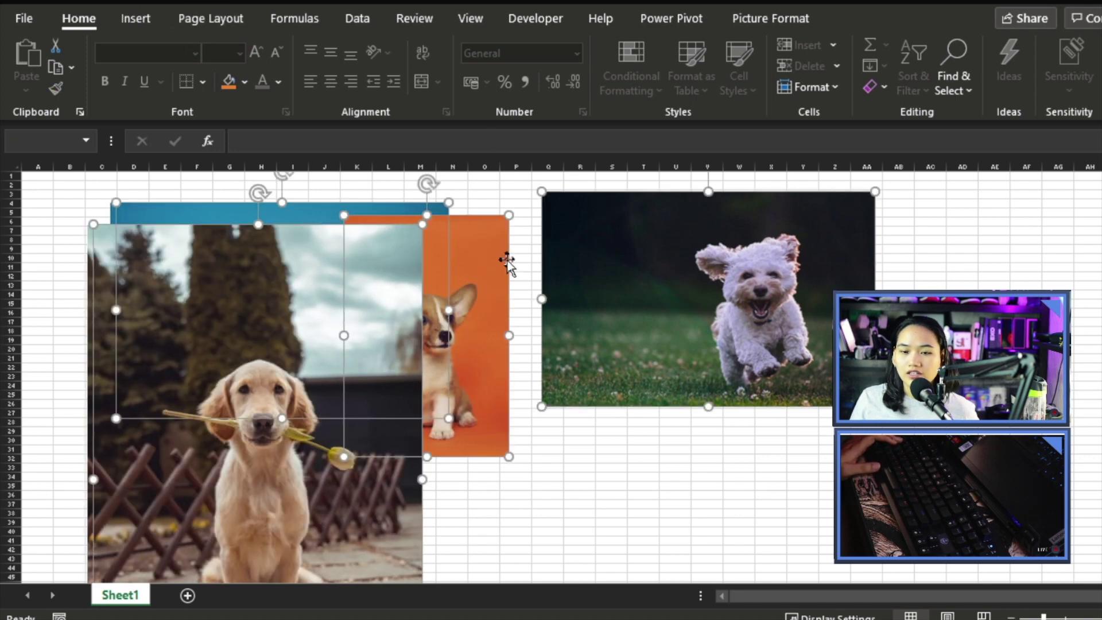
right_click(650, 296)
left_click(740, 581)
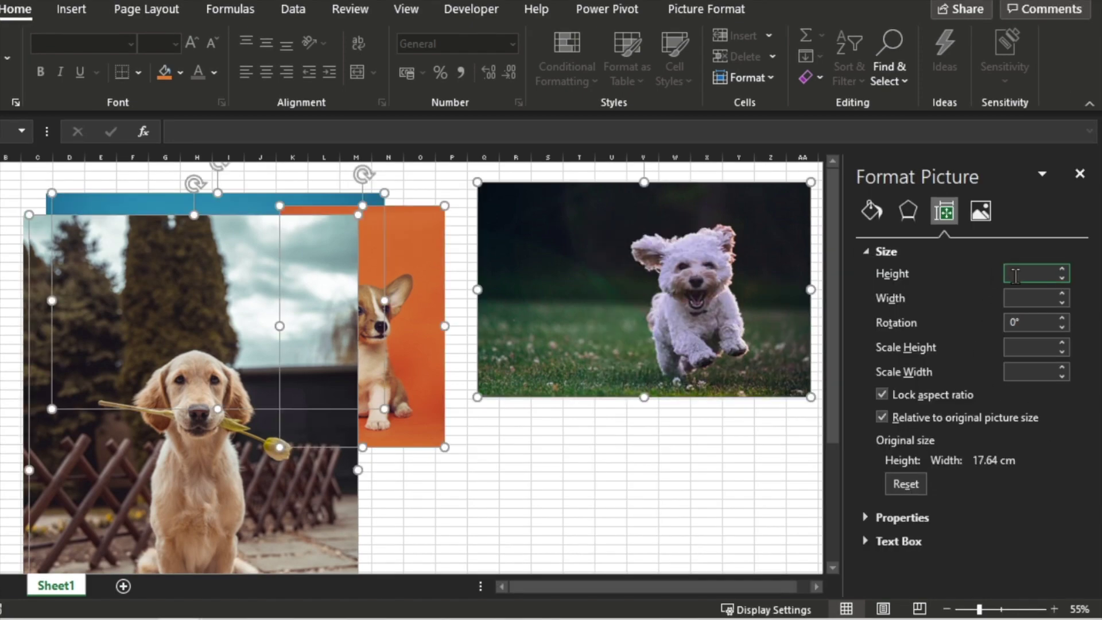
left_click(1016, 275)
type("3")
key("Return")
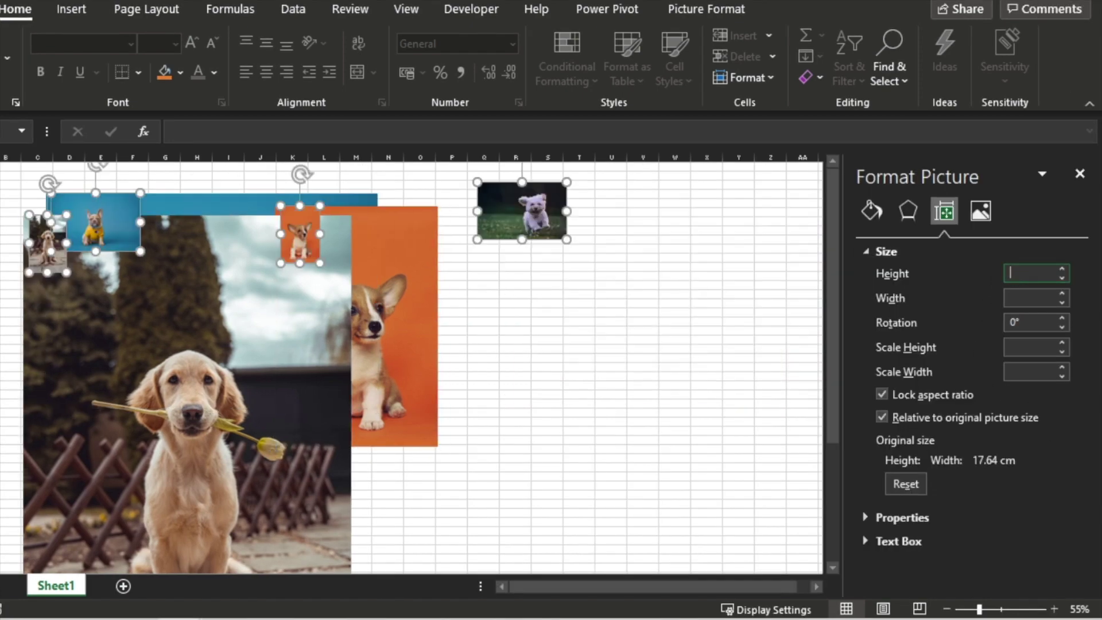
key("Escape")
- Move the running-dog picture next to the other photos
left_click(529, 205)
left_click_drag(530, 205, 224, 229)
scroll(554, 359, "up", 4)
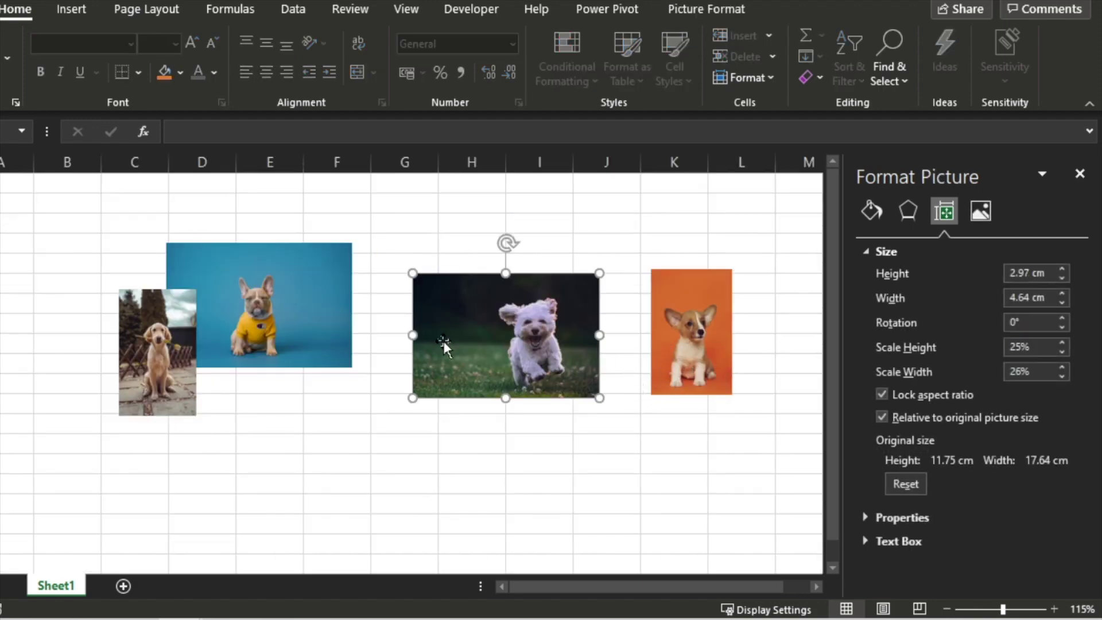
left_click_drag(485, 334, 447, 303)
- Crop the running white dog photo to a 4:5 aspect ratio, recentering the dog in the frame
left_click(716, 16)
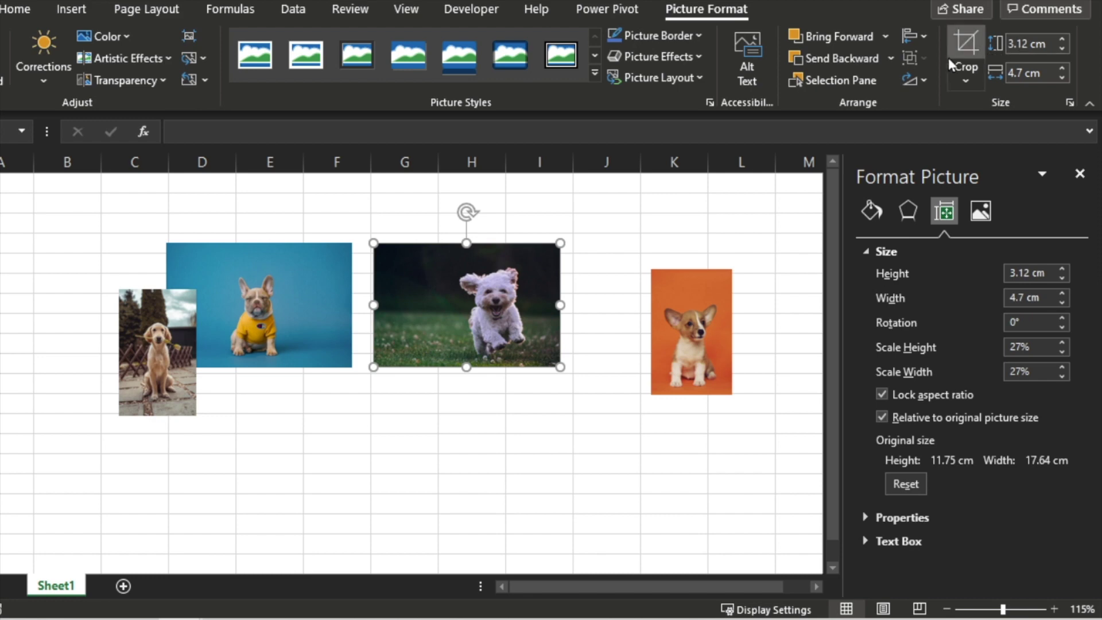
left_click(966, 54)
left_click(965, 81)
mouse_move(990, 159)
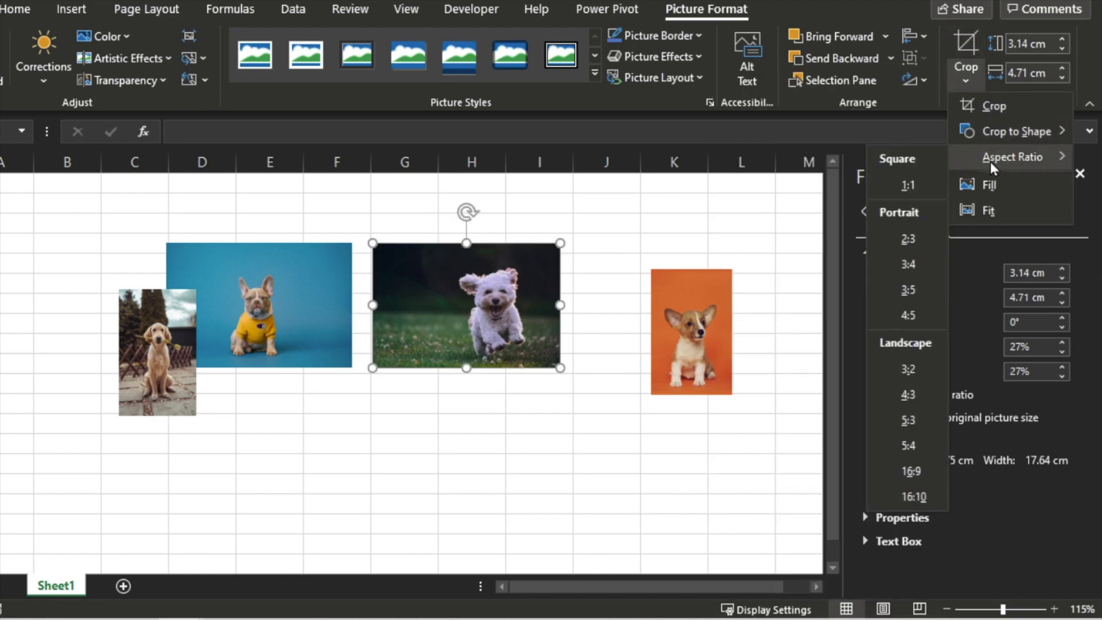
left_click(896, 313)
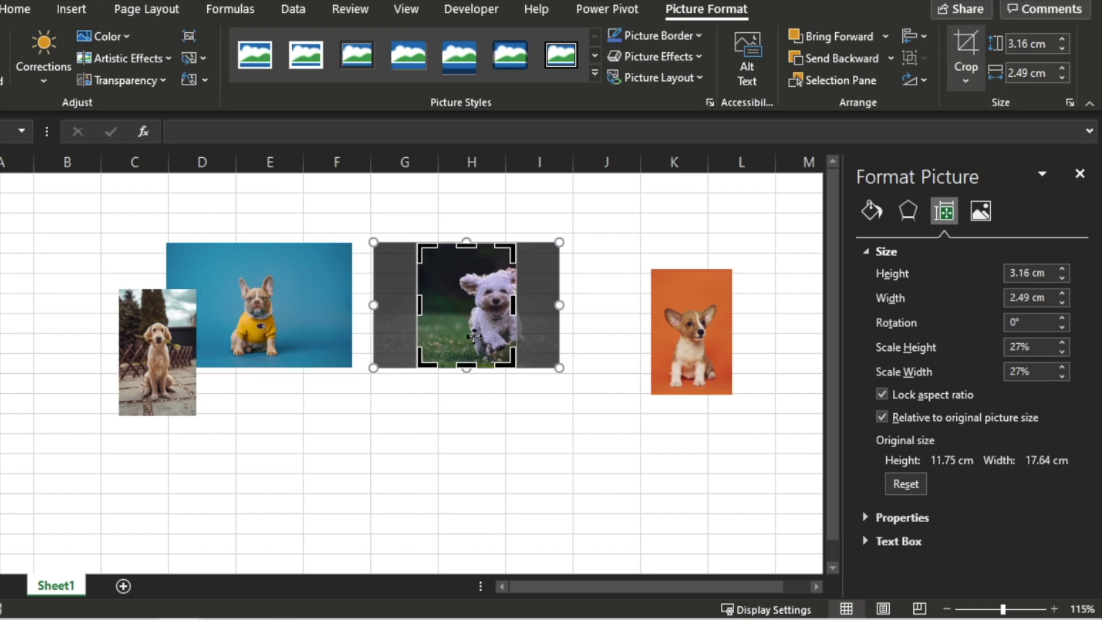
mouse_move(472, 337)
left_mouse_down()
mouse_move(517, 339)
mouse_move(453, 337)
left_mouse_up()
left_click(528, 459)
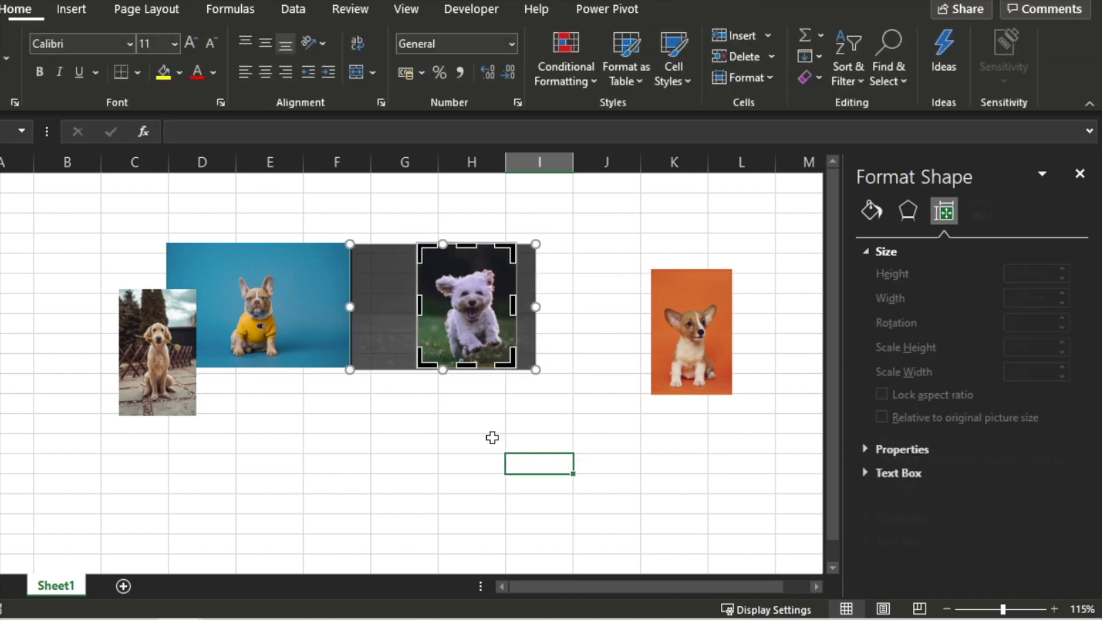
- Crop the French bulldog photo to 4:5, enlarging and repositioning the dog inside the frame
left_click(229, 298)
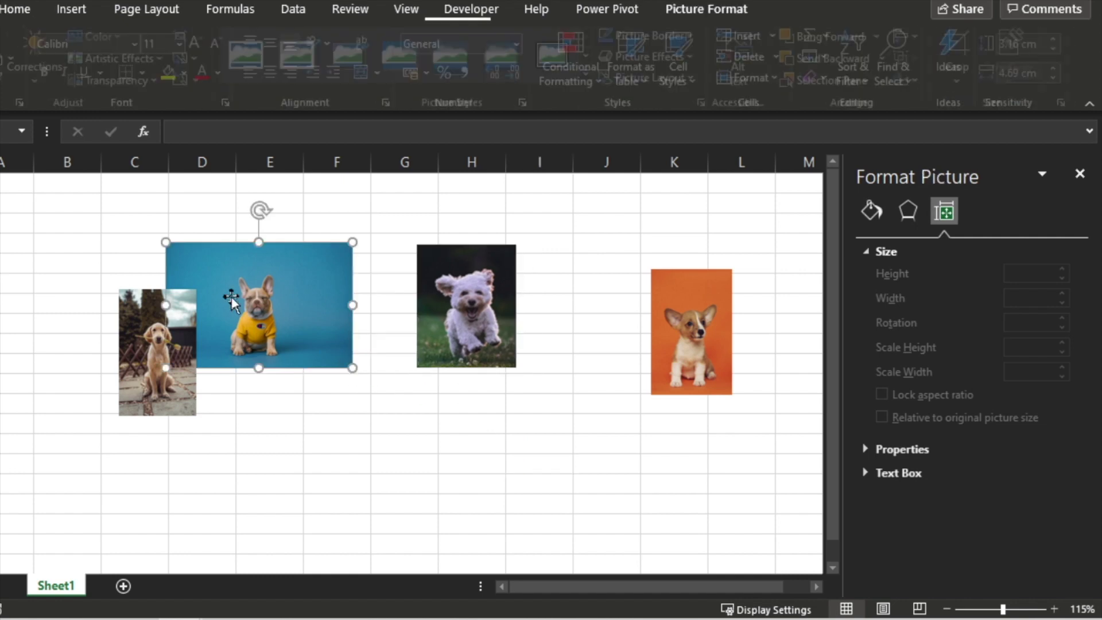
left_click(954, 84)
mouse_move(1000, 160)
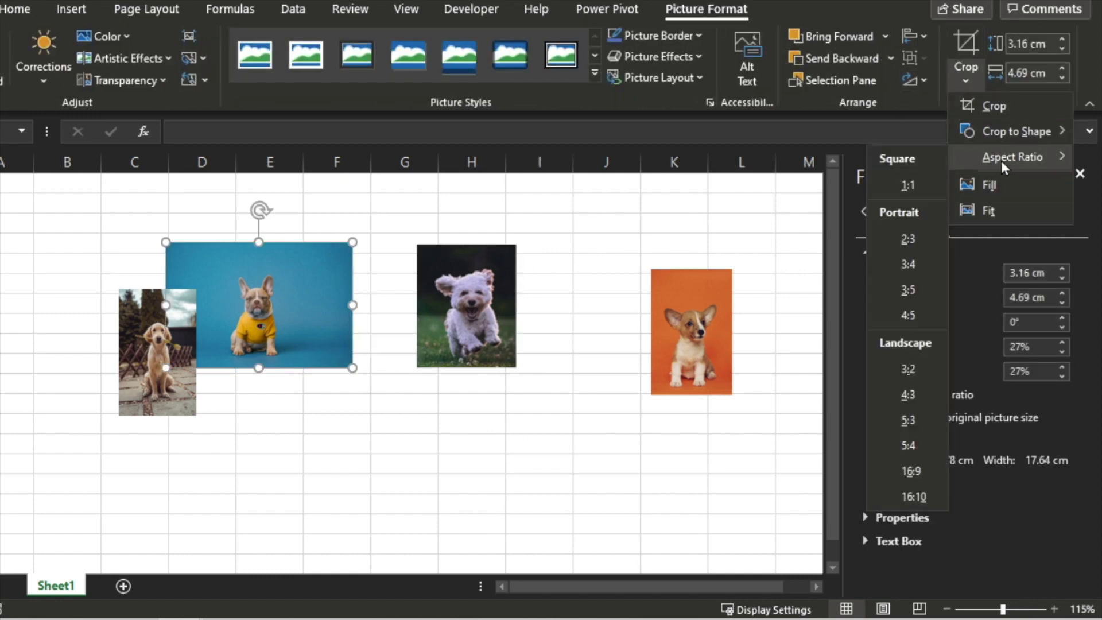
left_click(889, 316)
mouse_move(270, 334)
left_mouse_down()
mouse_move(283, 334)
mouse_move(272, 334)
left_mouse_up()
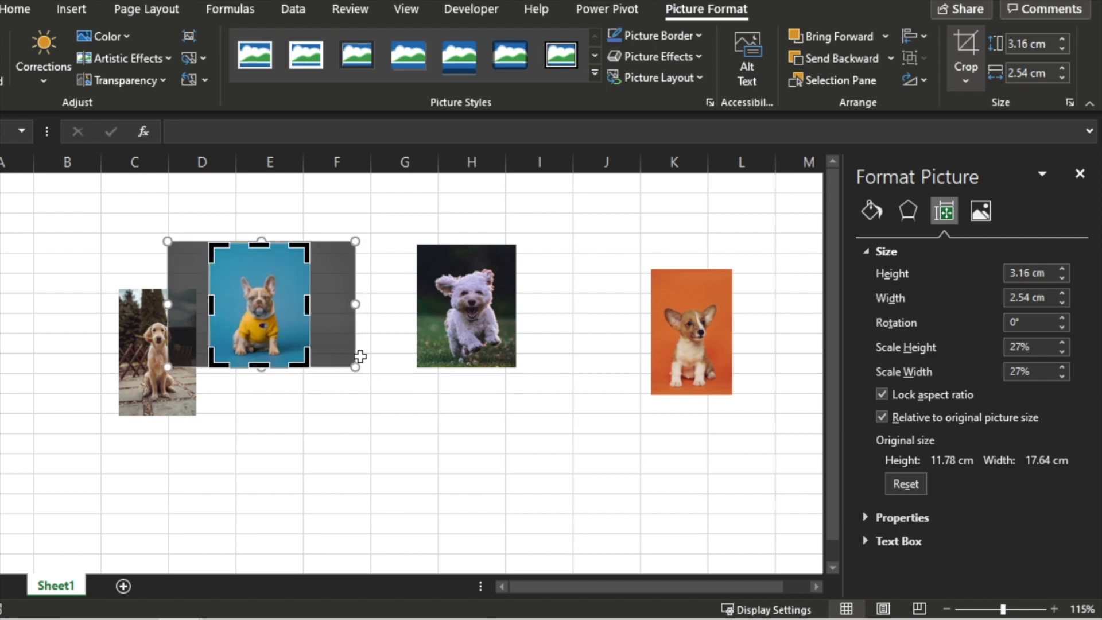
left_click_drag(355, 365, 381, 389)
left_click_drag(323, 349, 305, 333)
- Commit the bulldog crop and crop the golden retriever photo to 4:5
left_click(351, 419)
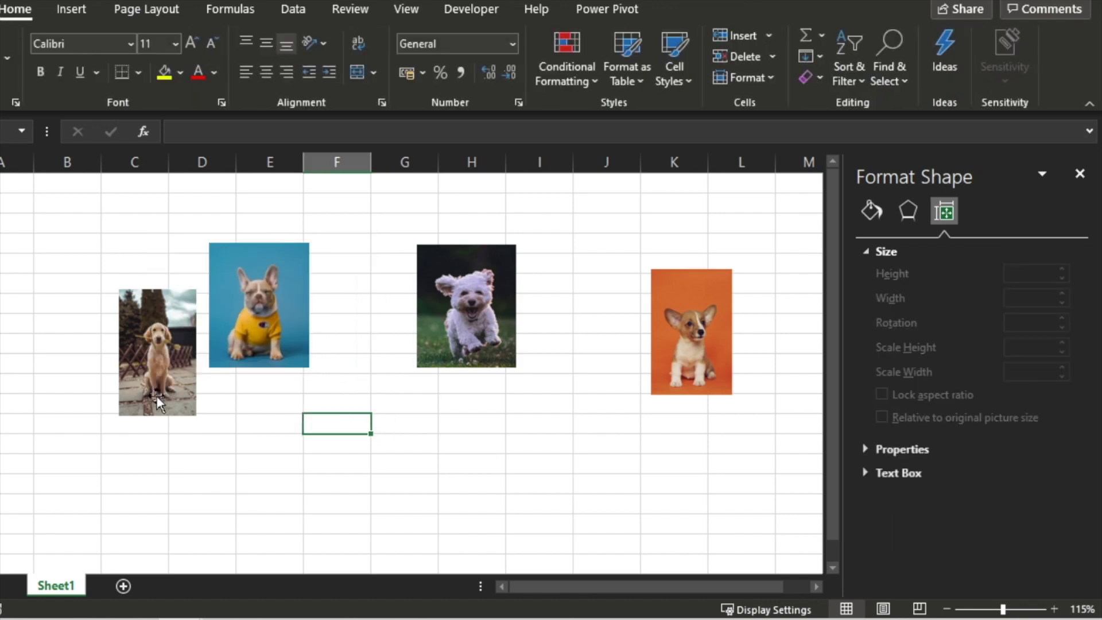
left_click(158, 353)
left_click(979, 89)
mouse_move(974, 170)
left_click(910, 315)
left_click(268, 443)
- Crop the corgi photo to a 4:5 aspect ratio
left_click(638, 355)
left_click(966, 81)
left_click(909, 315)
left_click(539, 381)
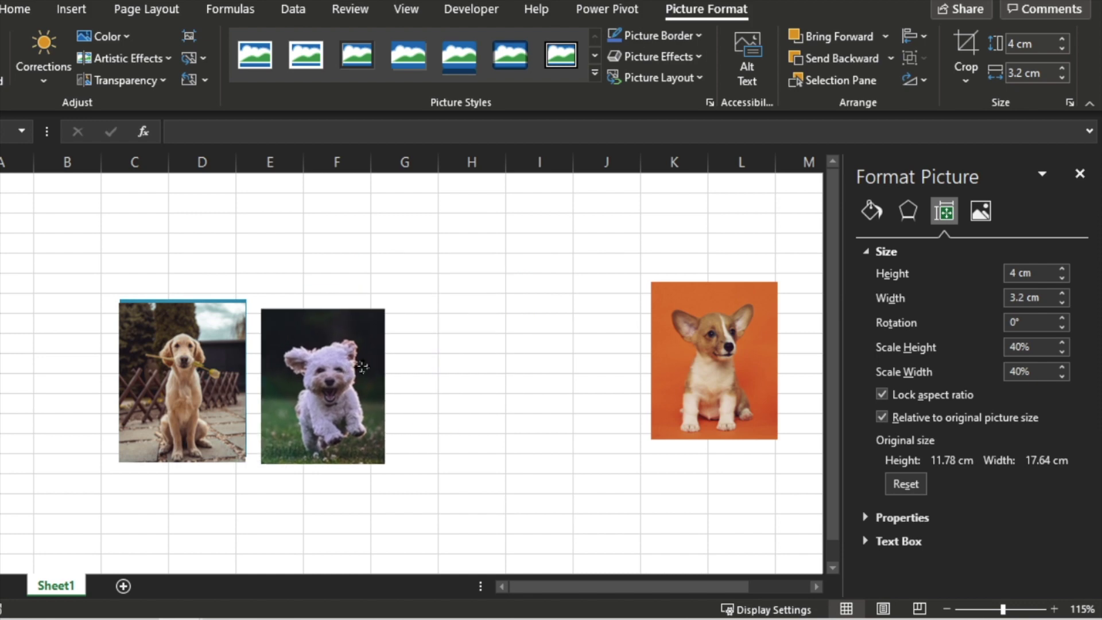
- Line up the white dog and corgi photos beside the retriever in one row
left_click_drag(362, 366, 231, 359)
left_click_drag(771, 344, 196, 366)
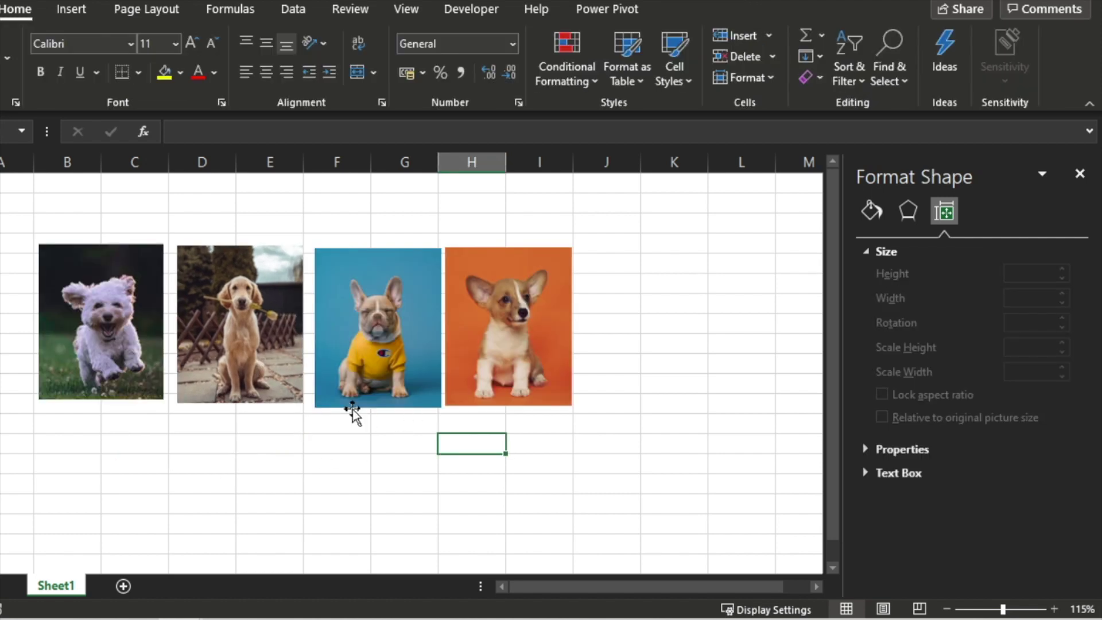
scroll(278, 459, "up", 2, "ctrl")
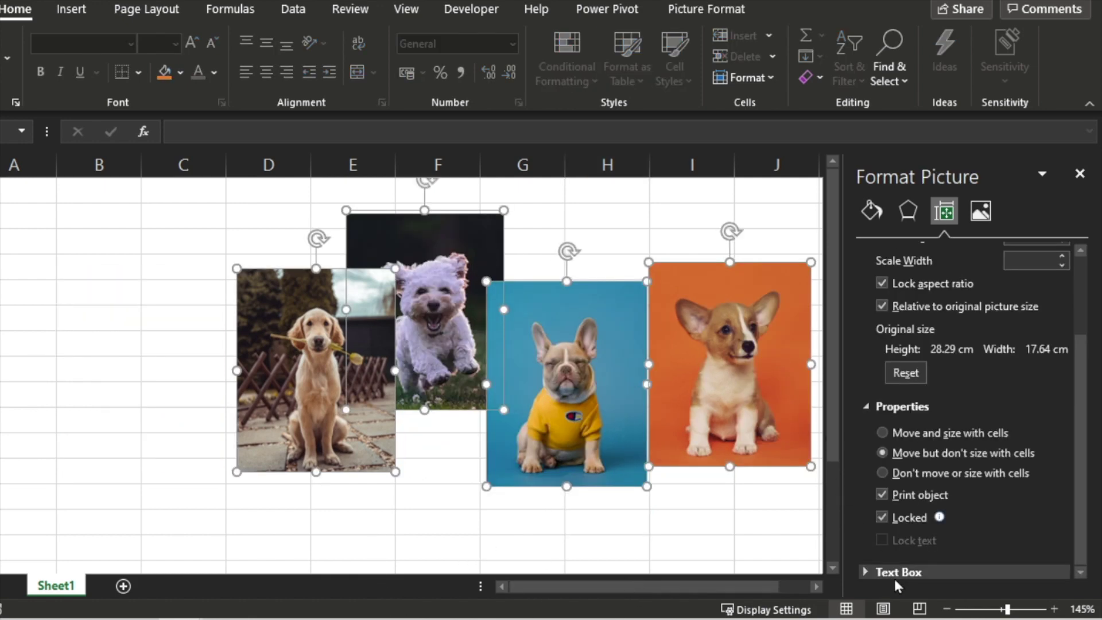
- Set the four photos to 'Don't move or size with cells' and deselect them
left_click(882, 473)
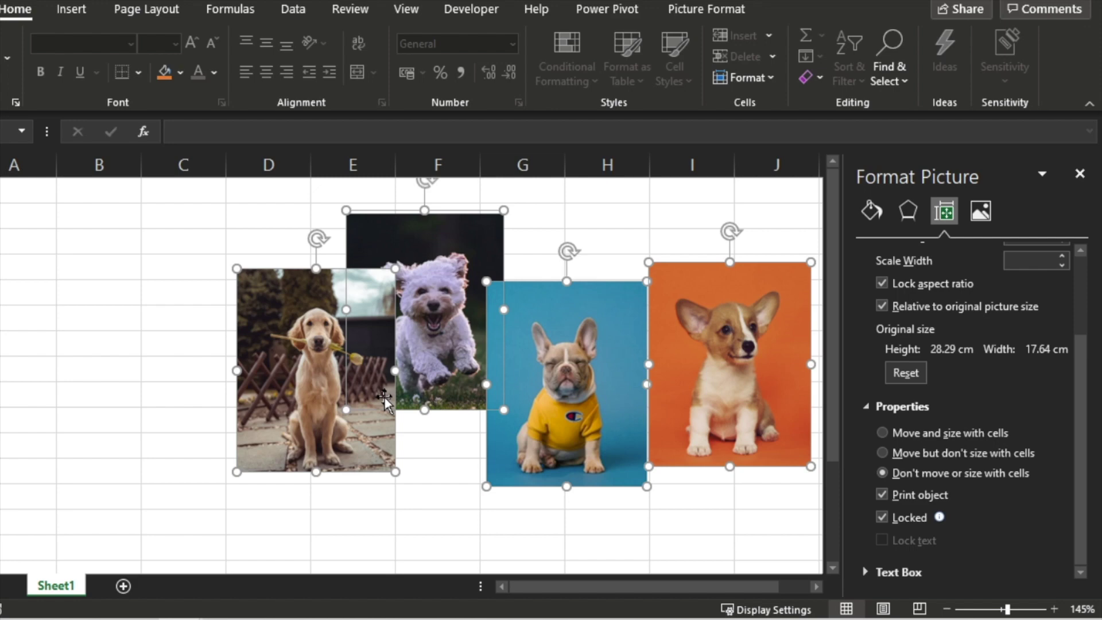
left_click(170, 291)
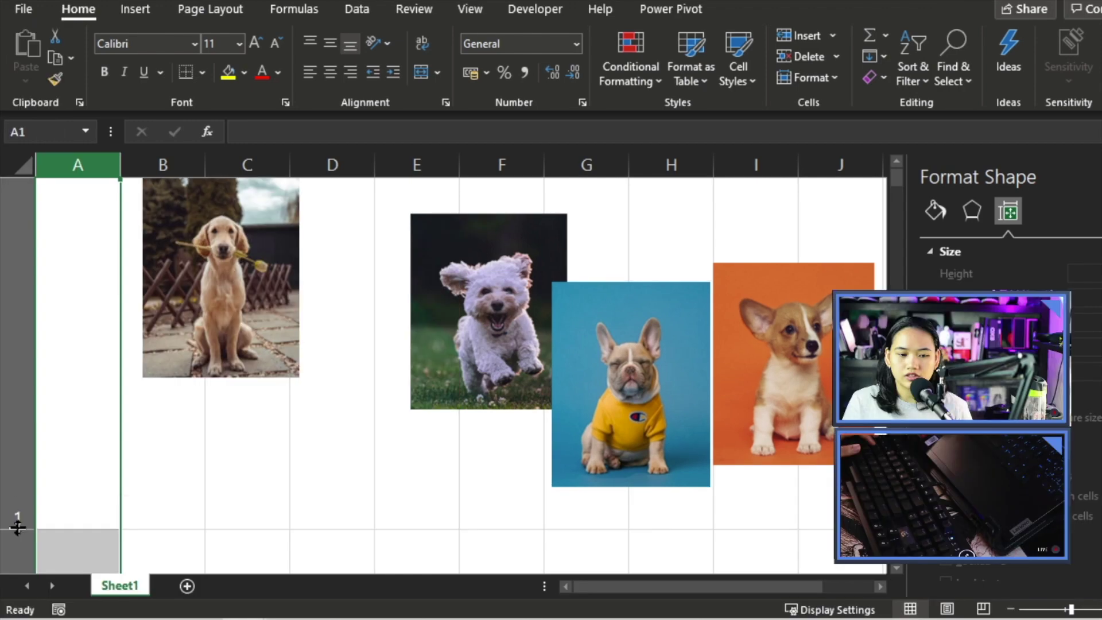
- Make row 1 118.80 tall, widen column A to 19.56, and move the retriever photo closer
left_click_drag(17, 521, 45, 385)
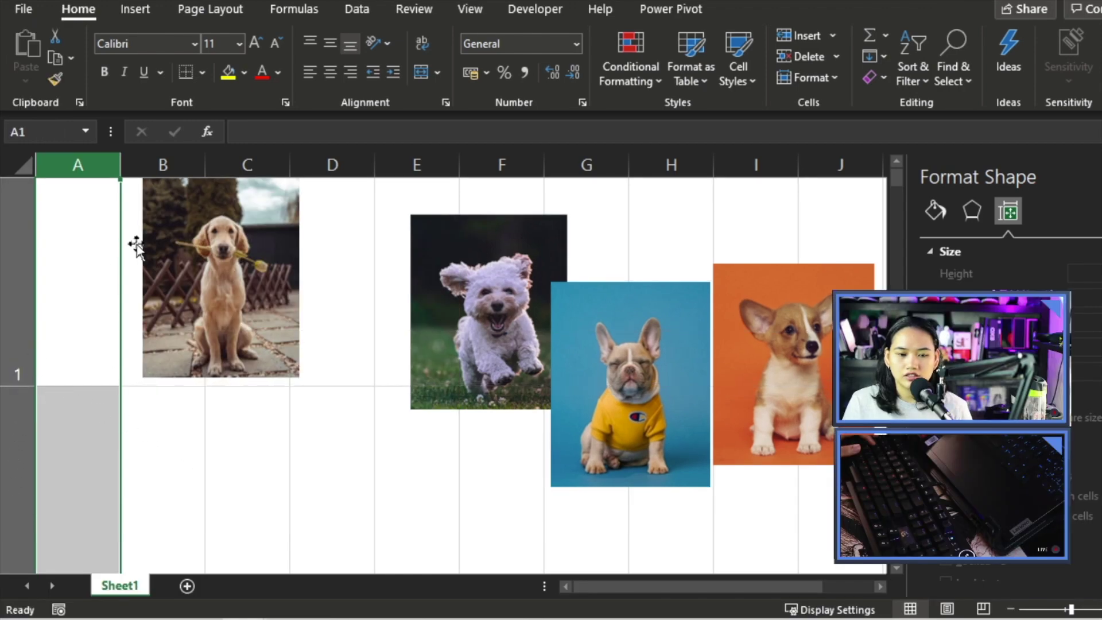
left_click_drag(121, 166, 226, 180)
left_click_drag(236, 279, 334, 278)
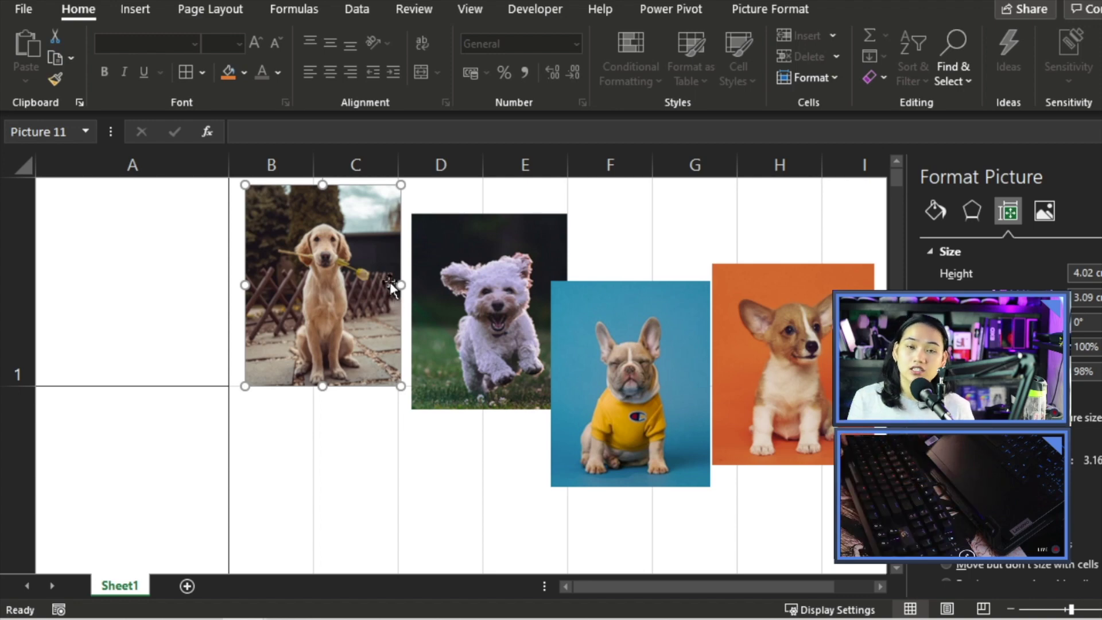
- Fit the retriever photo inside cell A1
left_click_drag(390, 281, 304, 329)
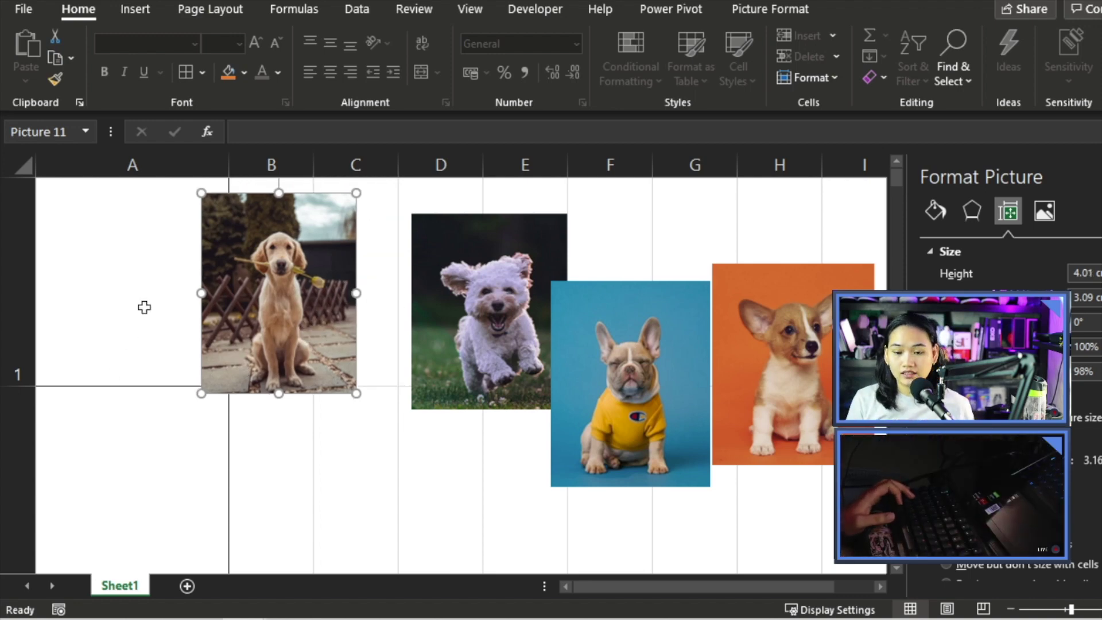
left_click_drag(298, 279, 132, 269)
left_click_drag(102, 384, 124, 281)
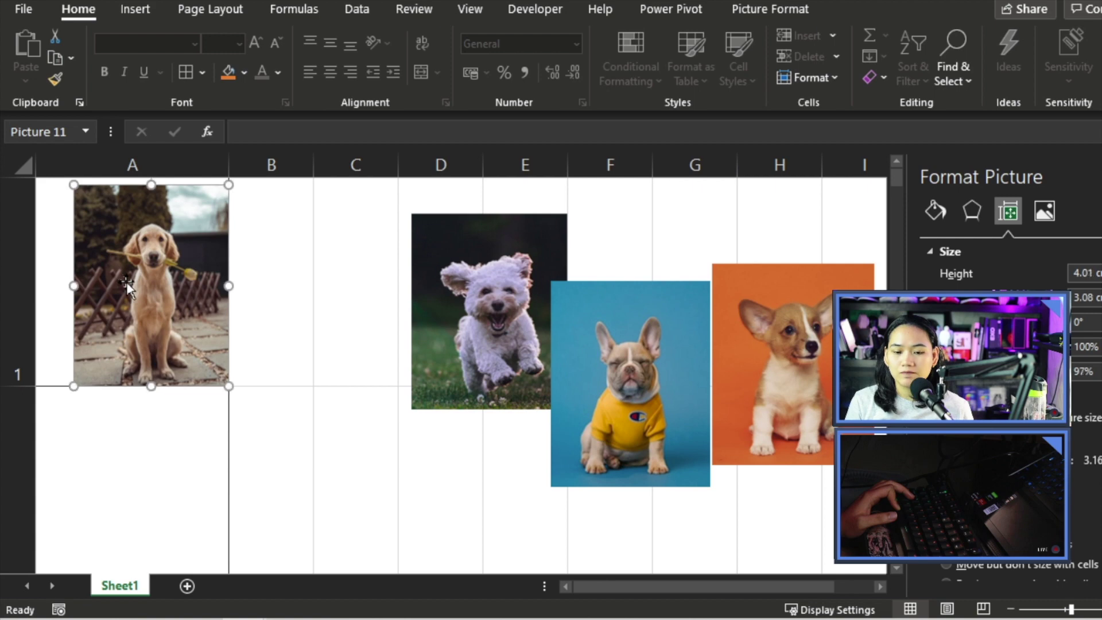
left_click_drag(124, 281, 94, 316)
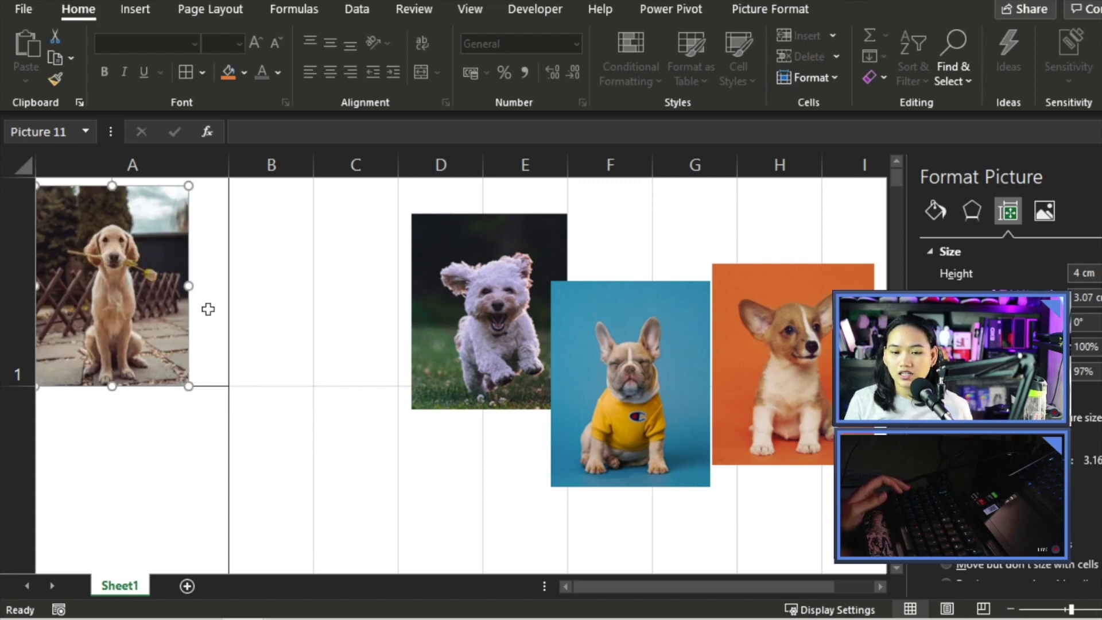
- Move the white running-dog photo down into cell A2 below the retriever
left_click(488, 281)
left_click_drag(441, 378, 99, 568)
left_click(827, 79)
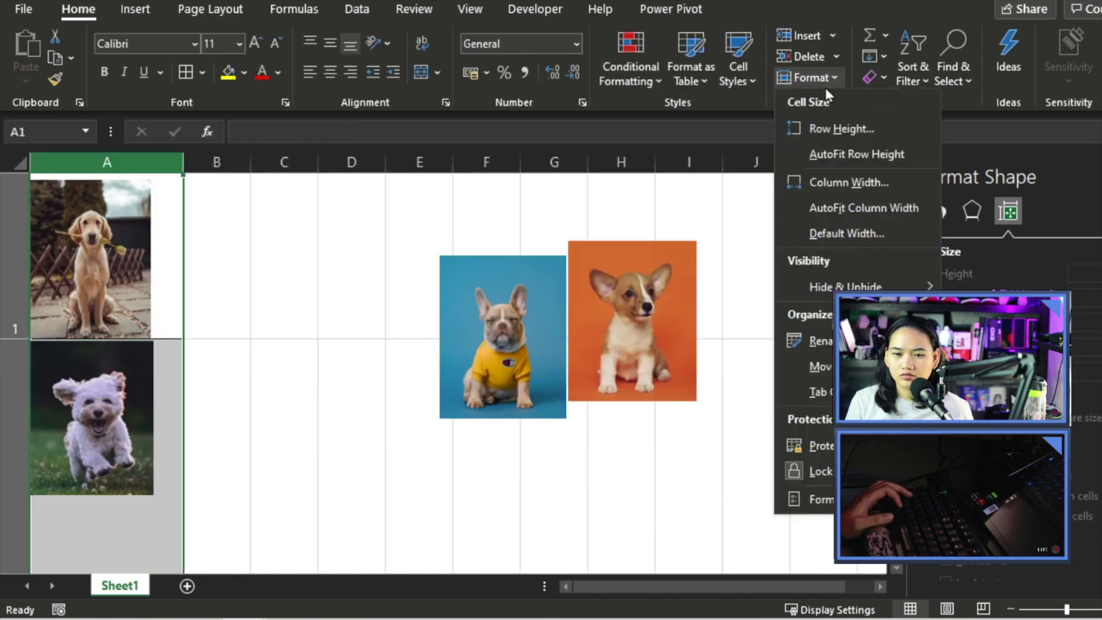
left_click(191, 397)
left_click(92, 416)
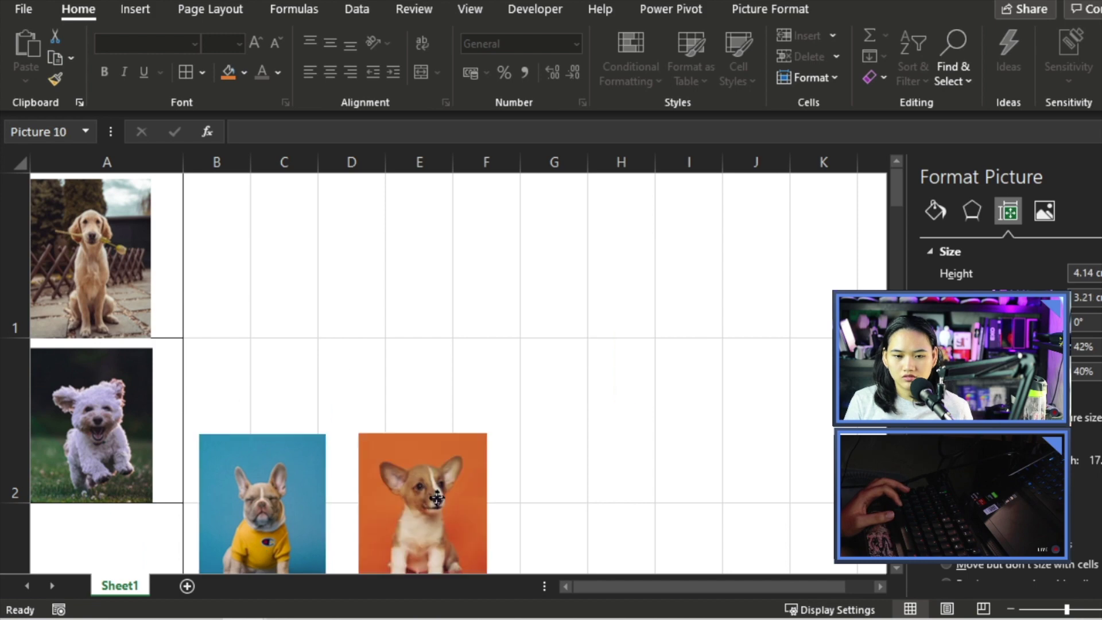
scroll(422, 410, "down", 3)
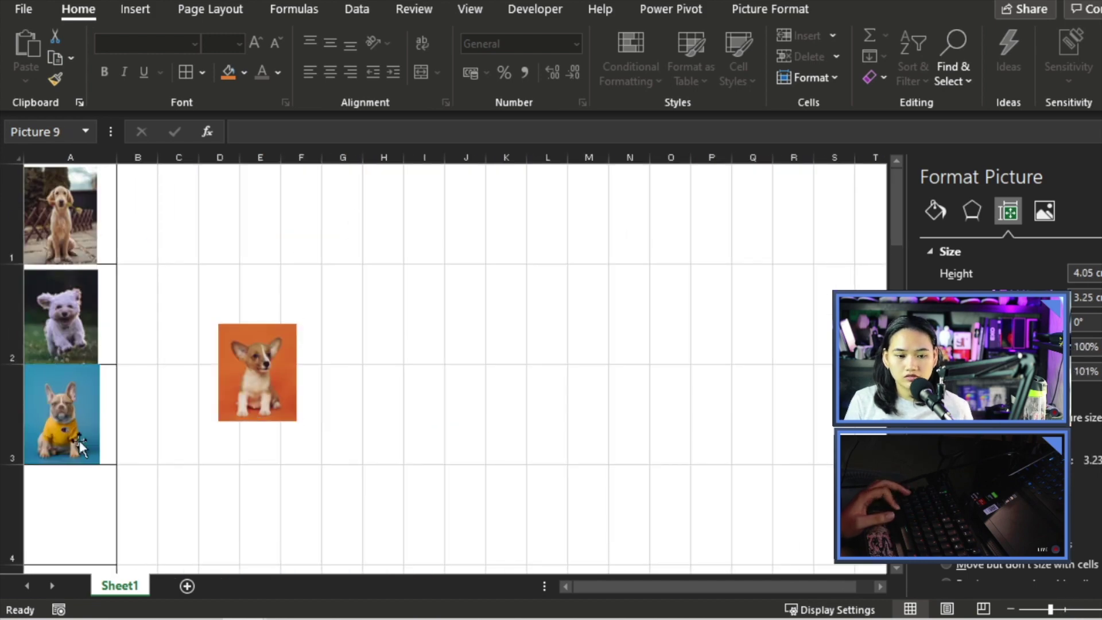
scroll(431, 357, "up", 3)
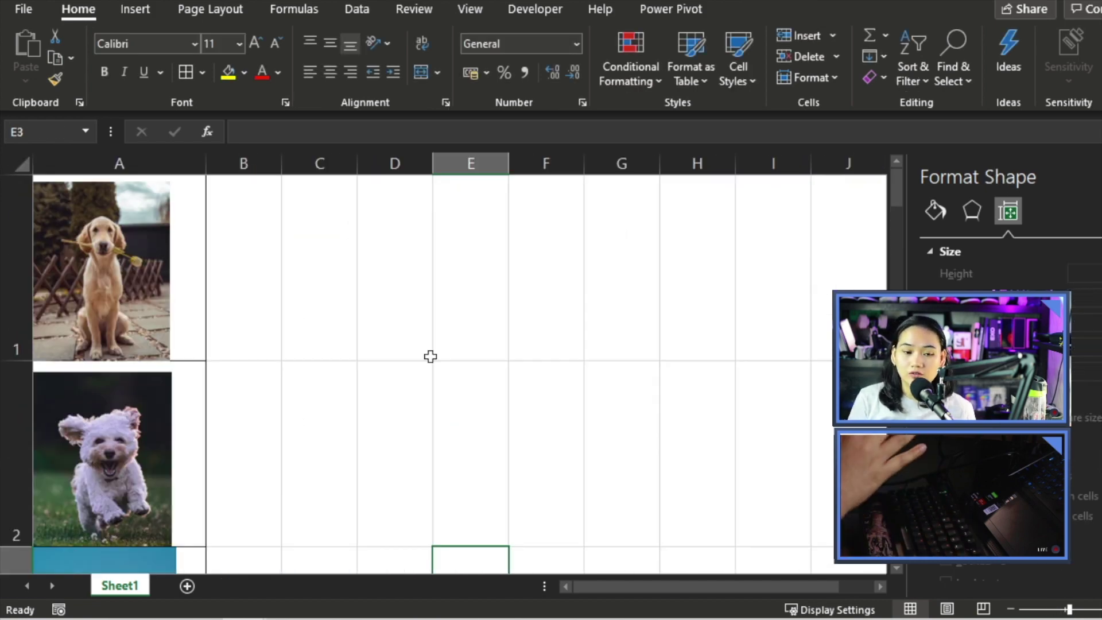
left_click(221, 287)
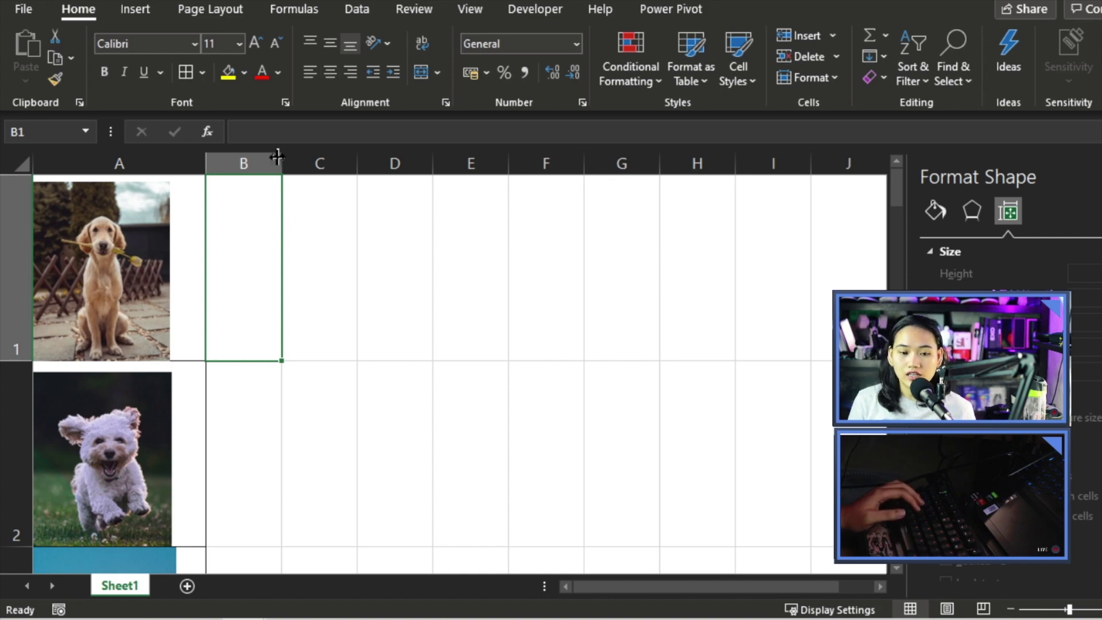
- Widen column B and enter Retriever and ShihTzu in B1 and B2
left_click_drag(282, 153, 388, 167)
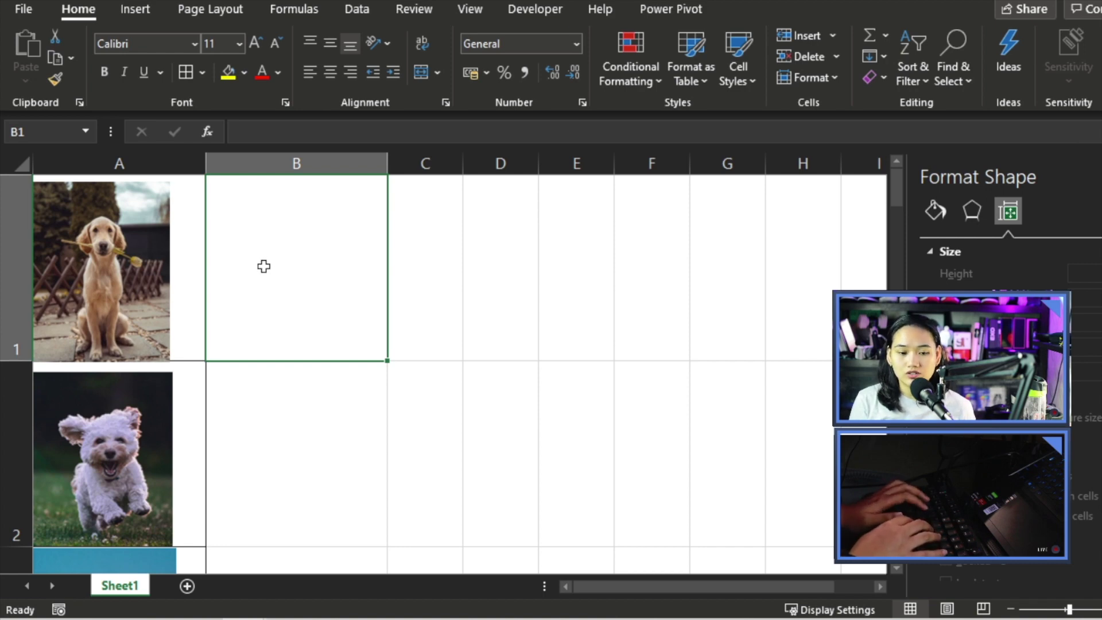
type("Retriever")
key("Return")
type("Sh")
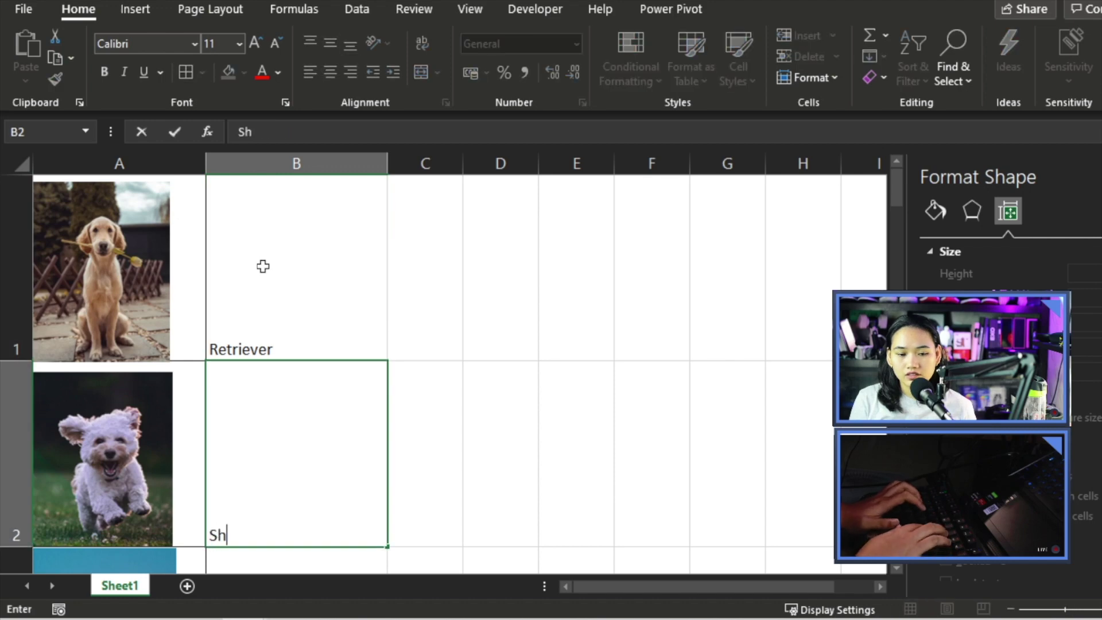
type("ihTzu")
key("Return")
- Enter Bulldog in B3 and Corgi in B4, then jump back to the top
type("Bi")
key("BackSpace")
type("ulldog")
key("Return")
type("Corgi")
key("ctrl+Return")
key("ctrl+Up")
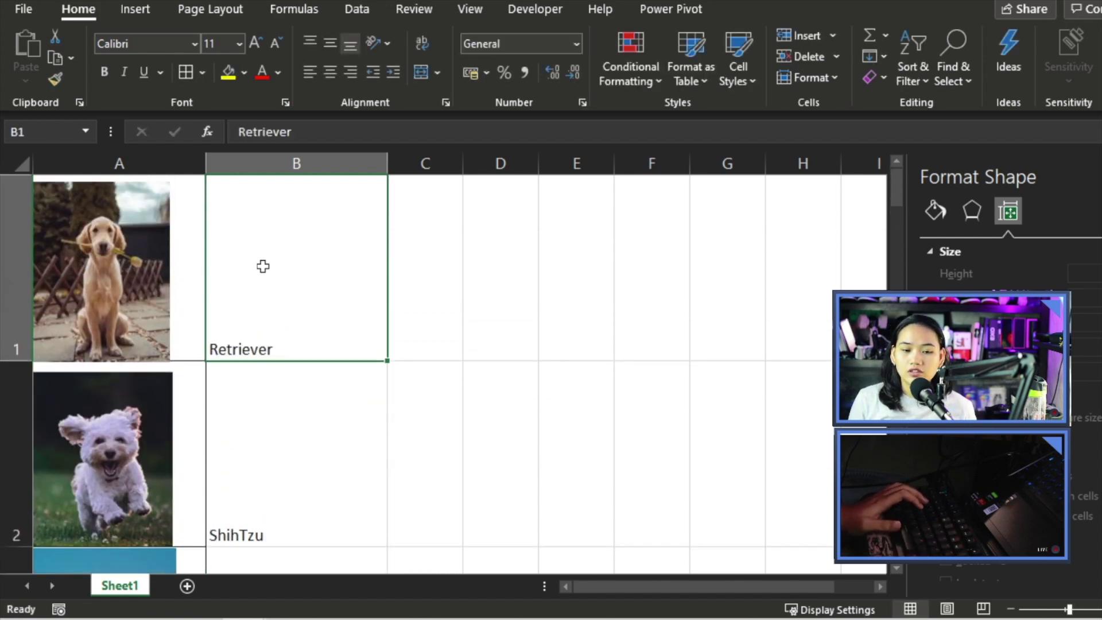
- Change the B2 label from ShihTzu to Shih_Tzu, then return to B1
left_click(268, 496)
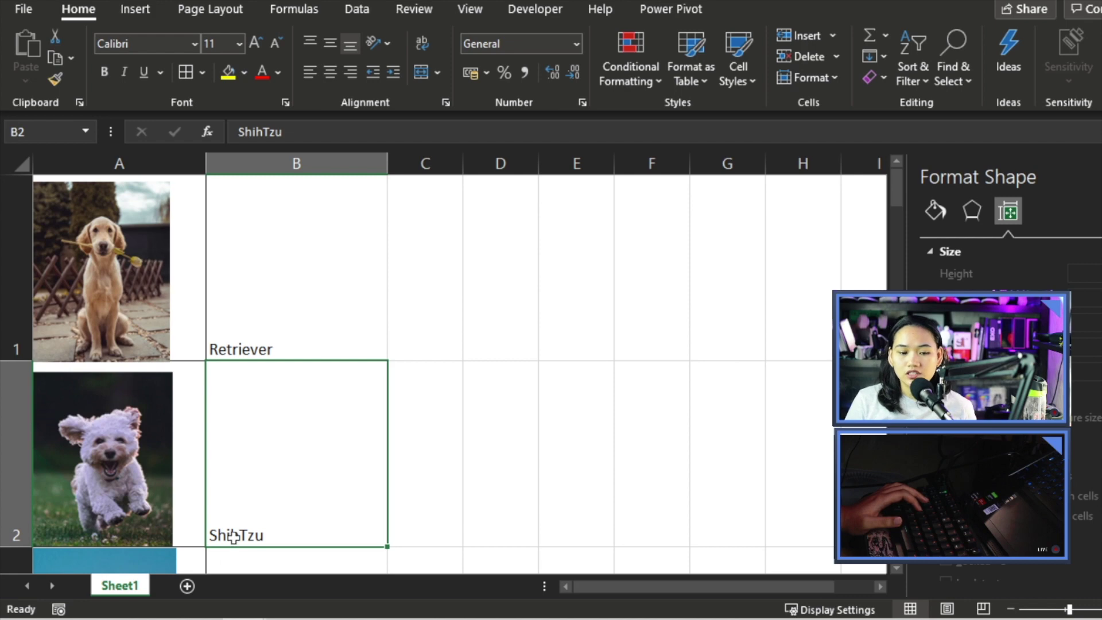
double_click(243, 515)
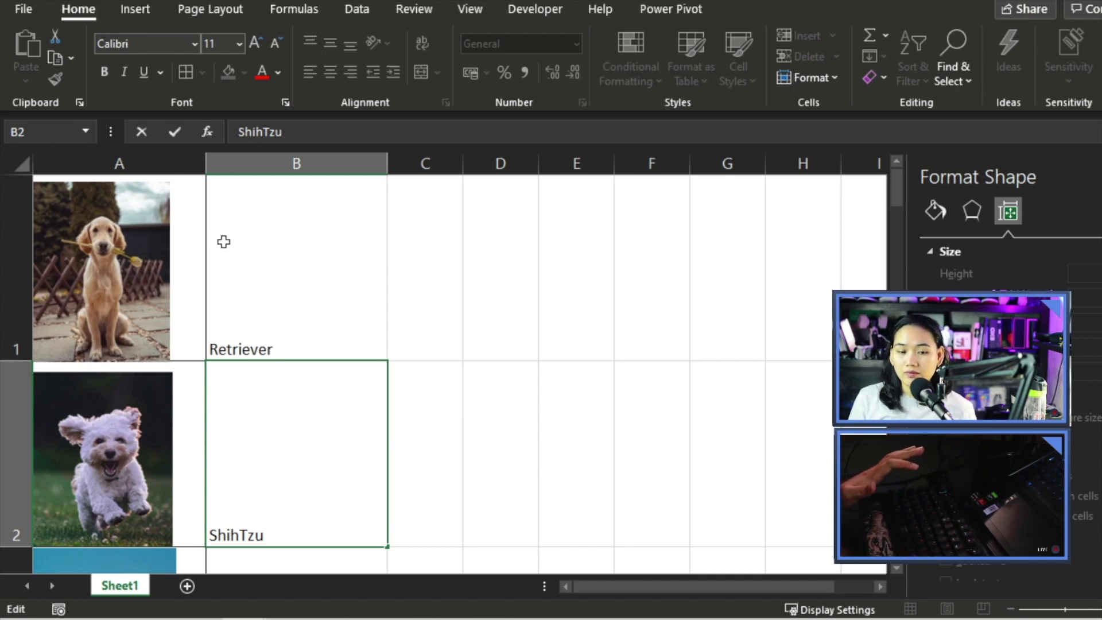
left_click_drag(192, 237, 165, 503)
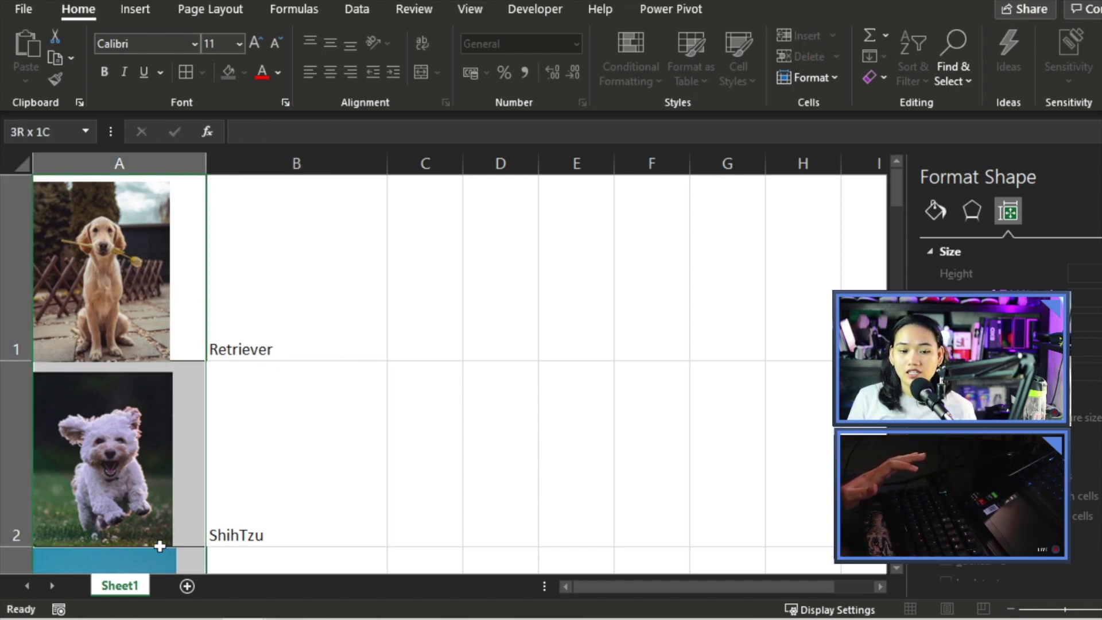
left_click(297, 292)
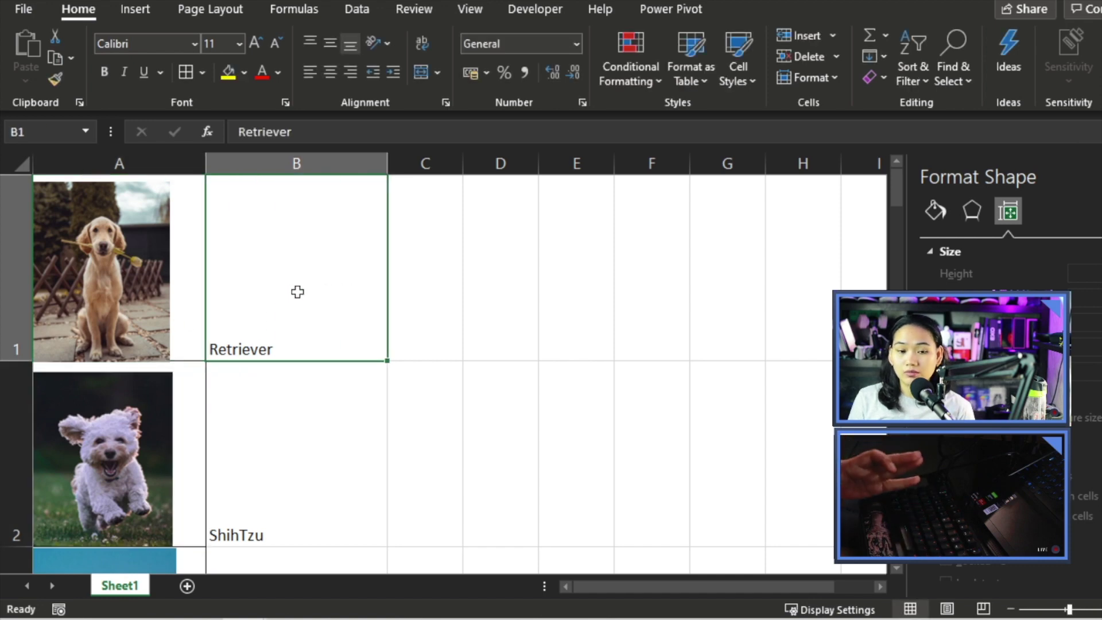
left_click(271, 539)
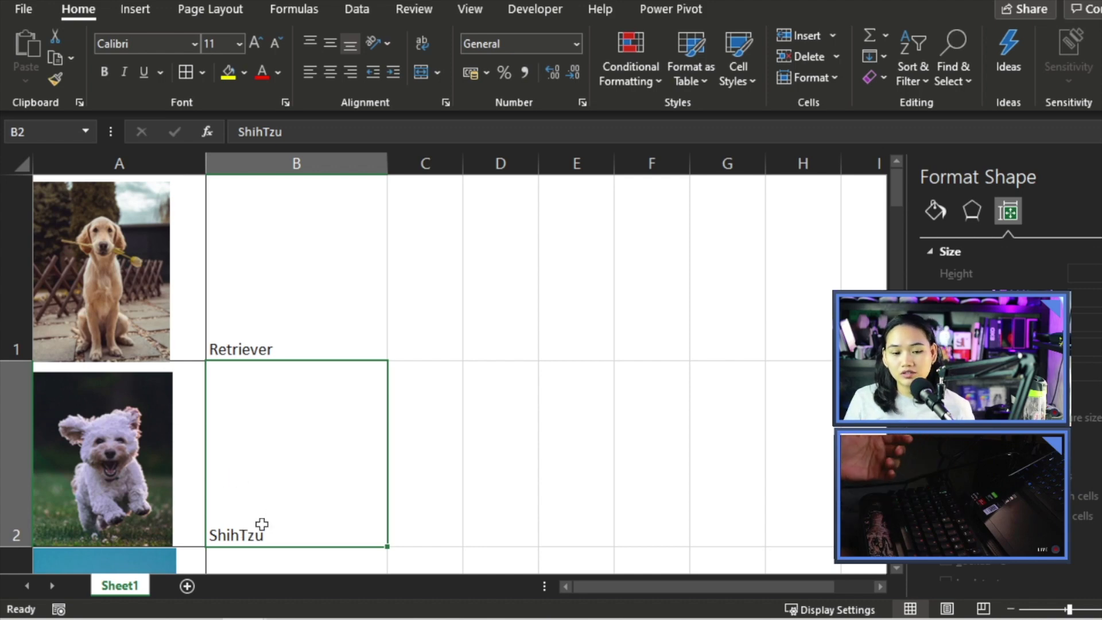
double_click(258, 532)
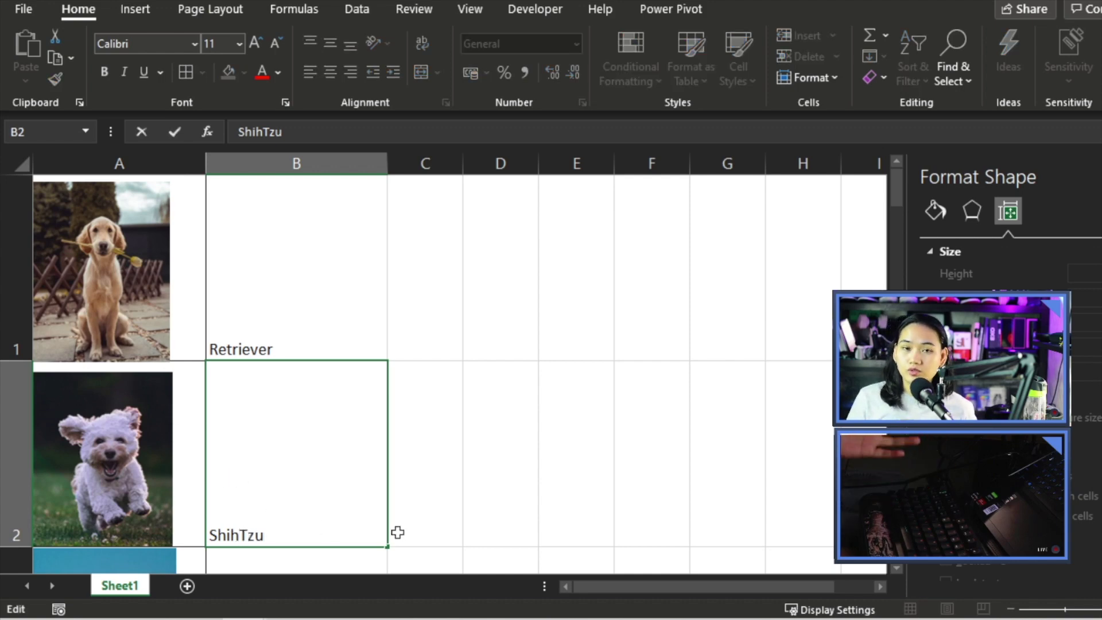
type("_")
left_click(459, 402)
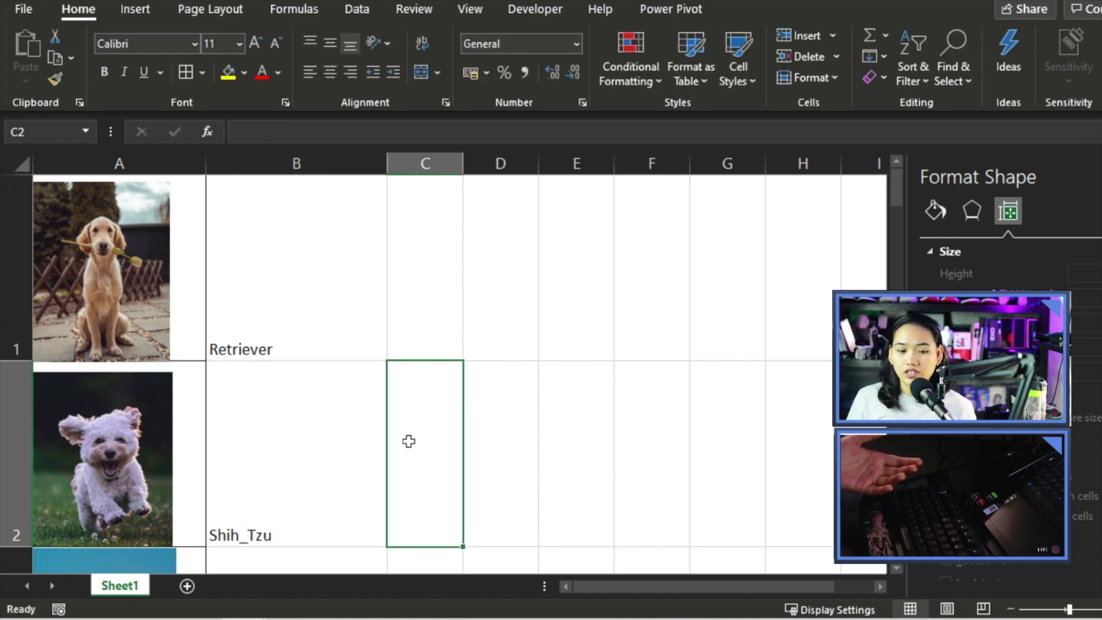
left_click(264, 301)
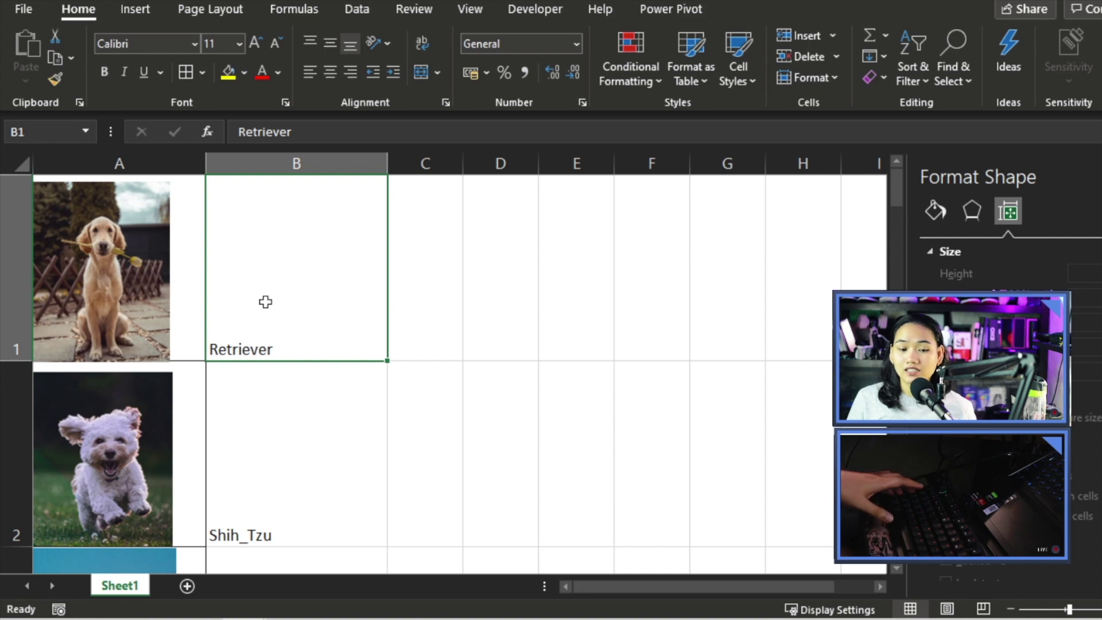
- Name the photo cells in A1:A4 after their column B breed labels, using Right column only
key("ctrl+shift+Down")
scroll(275, 304, "up", 2)
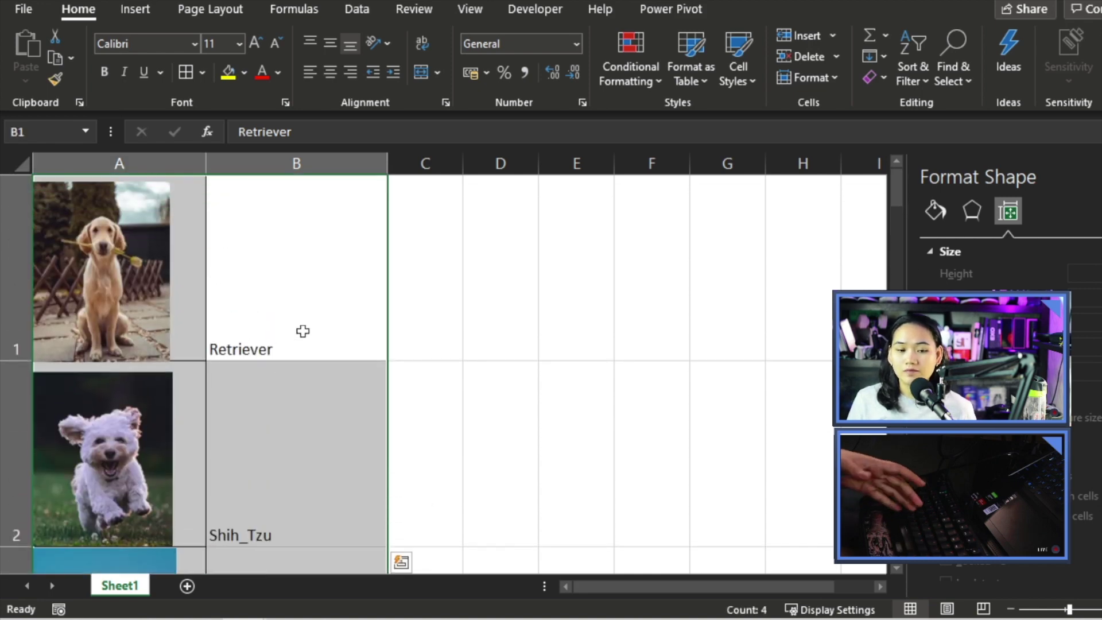
left_click(295, 8)
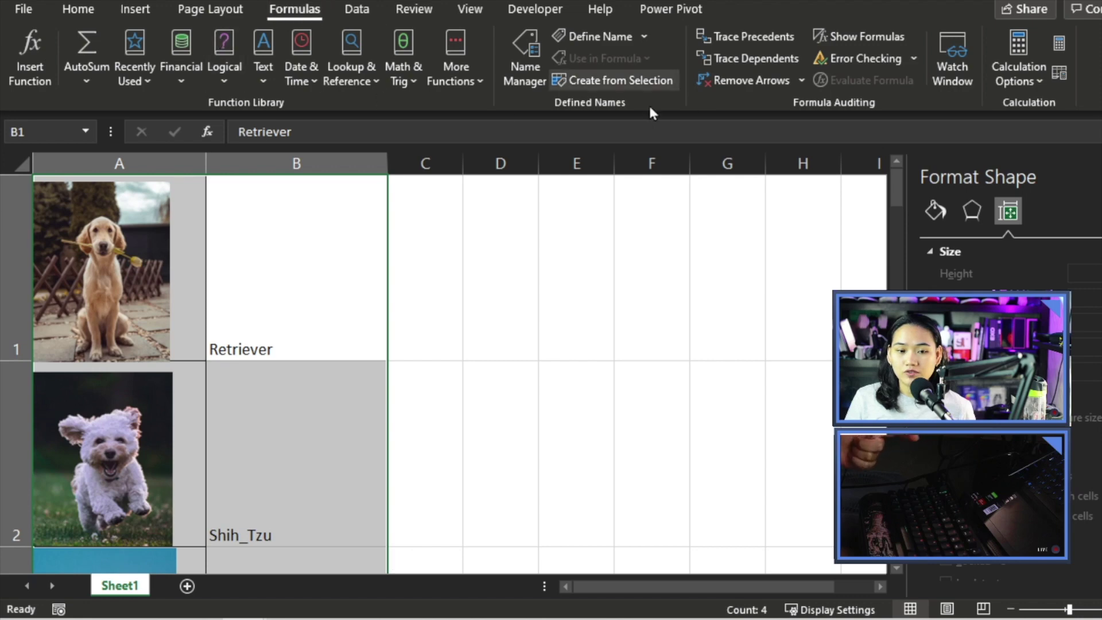
left_click(617, 80)
left_click_drag(264, 121, 441, 260)
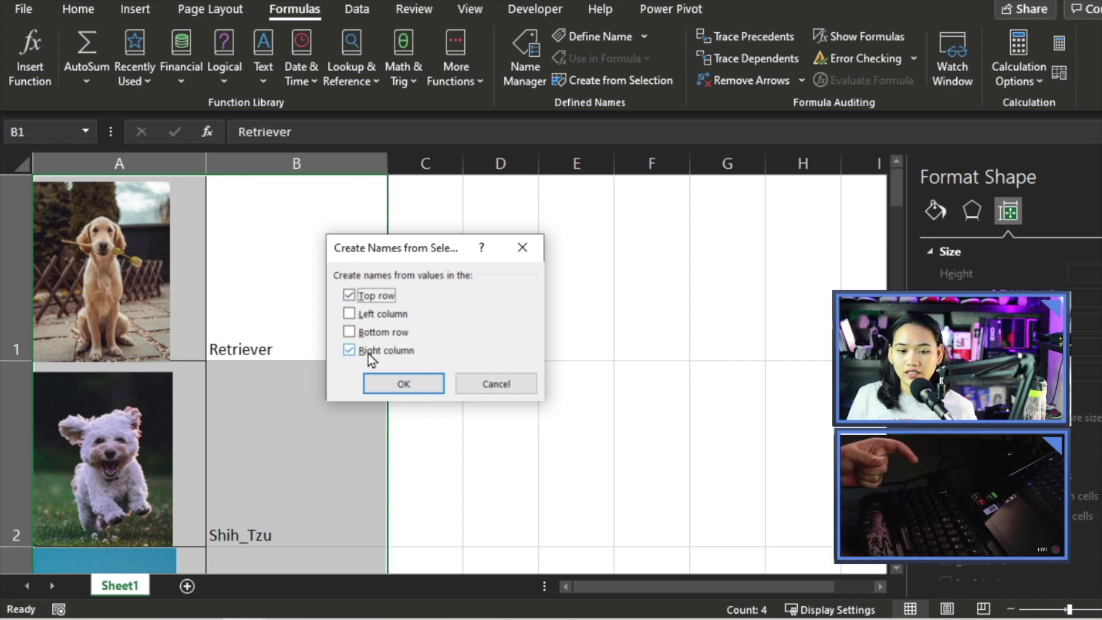
left_click(349, 295)
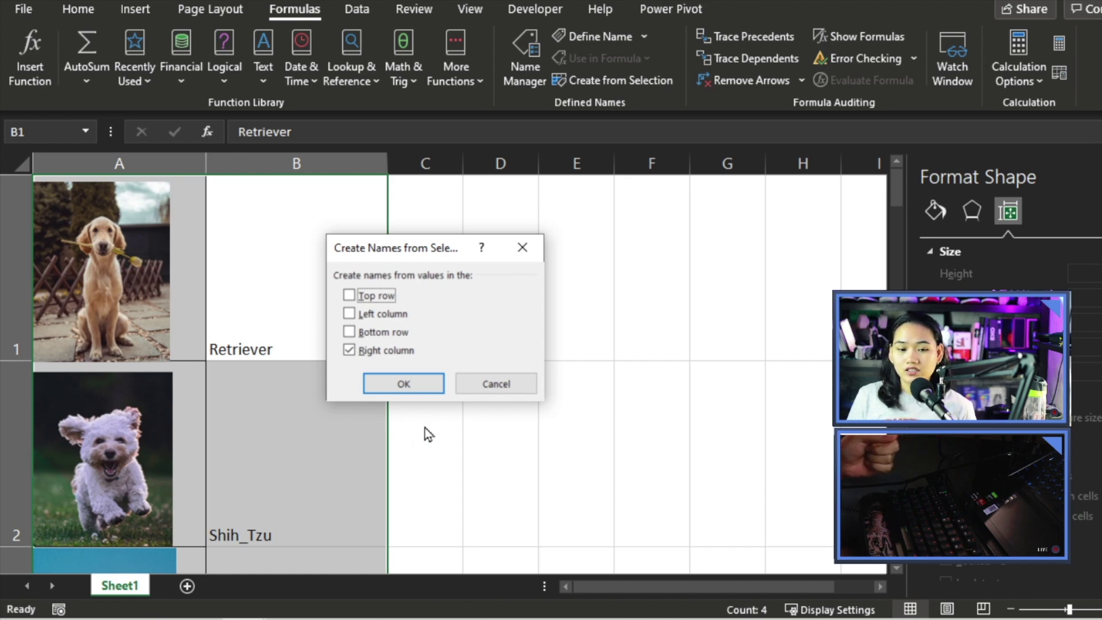
left_click(414, 381)
left_click(475, 319)
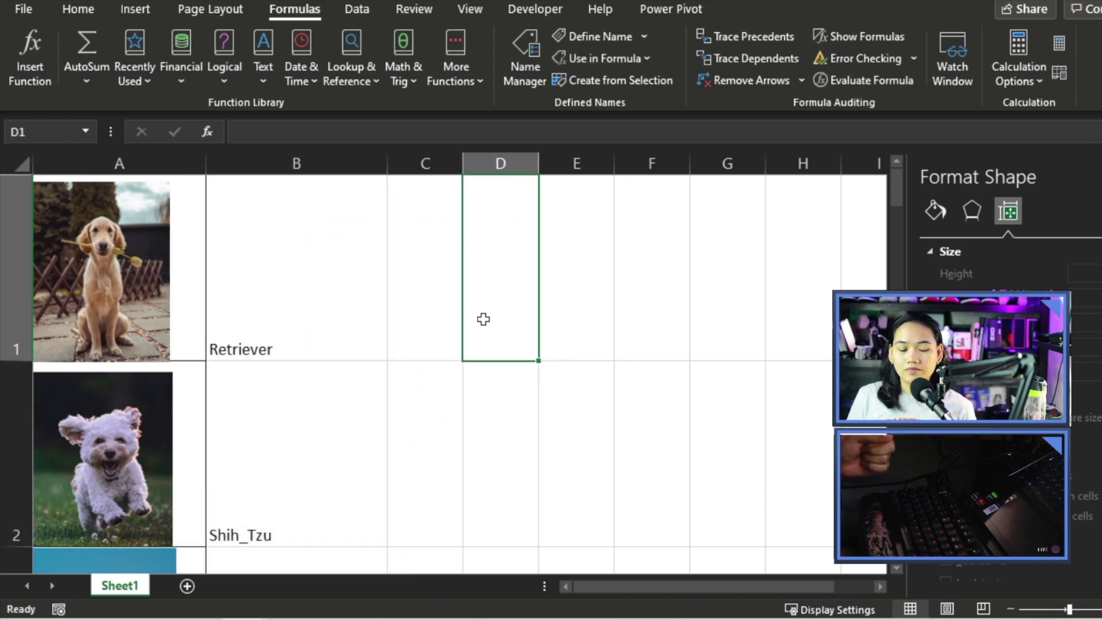
left_click(300, 282)
key("Left")
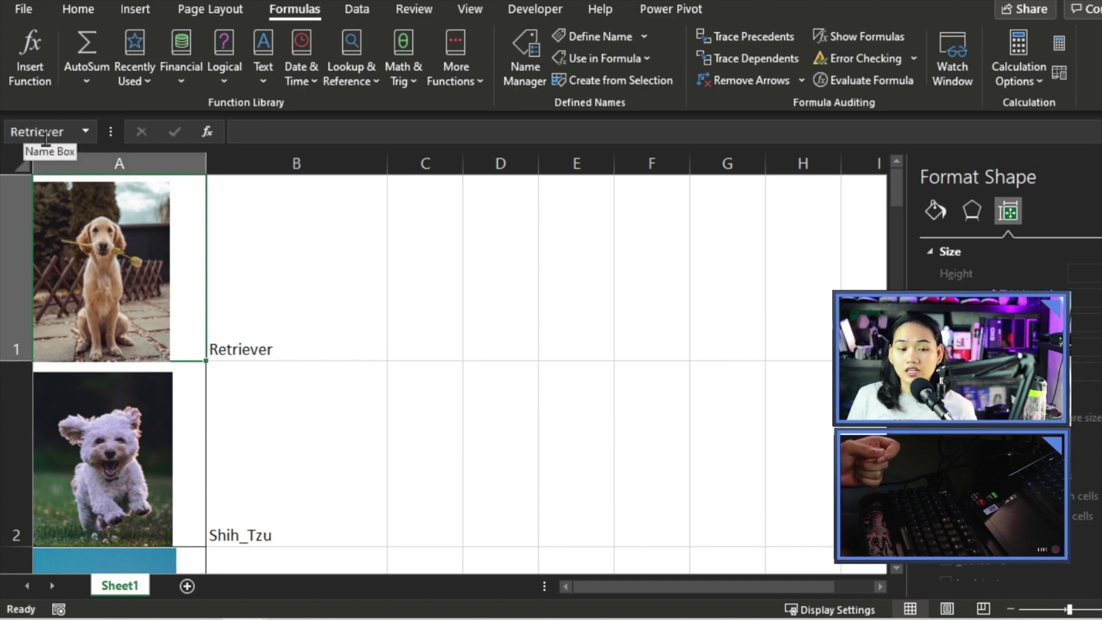
key("Down")
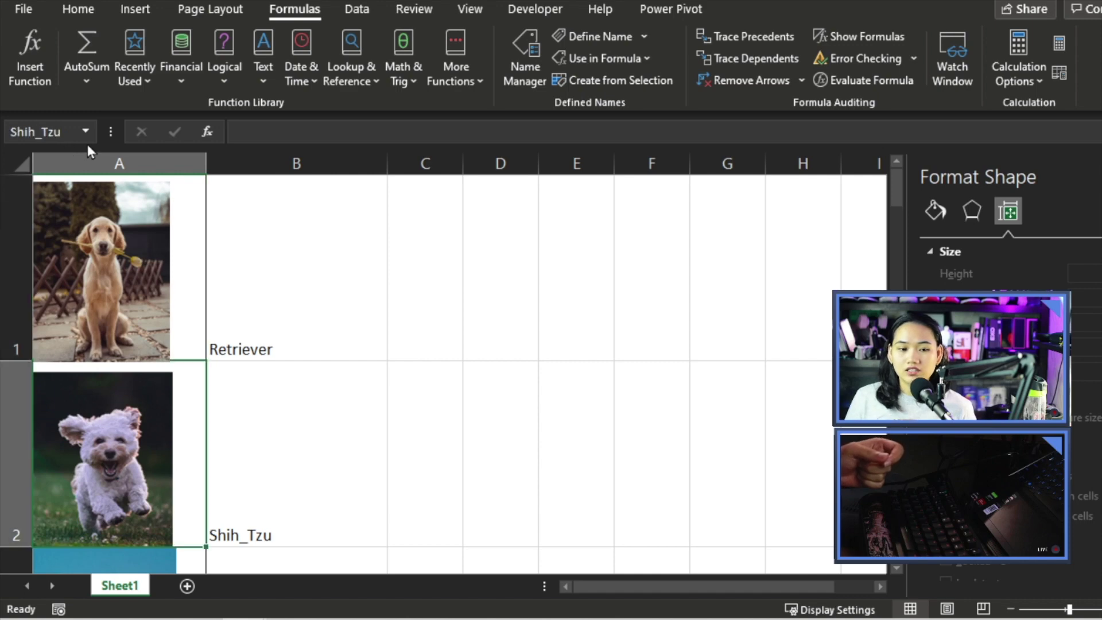
scroll(158, 419, "down", 1)
scroll(230, 359, "up", 1)
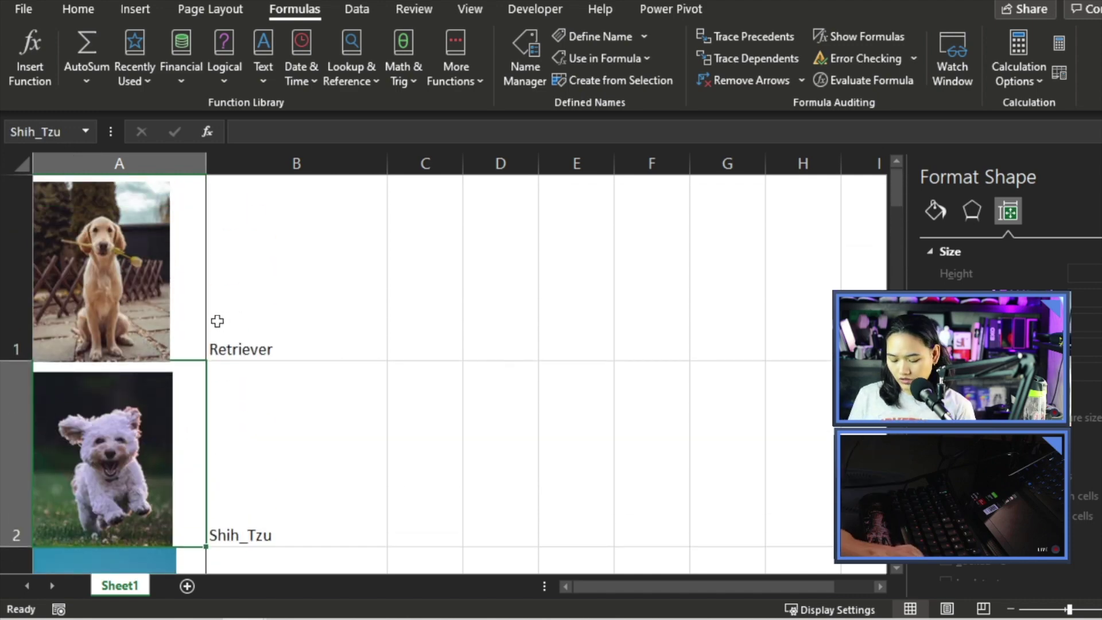
key("Down")
key("Down")
scroll(217, 304, "up", 2)
left_click(280, 217)
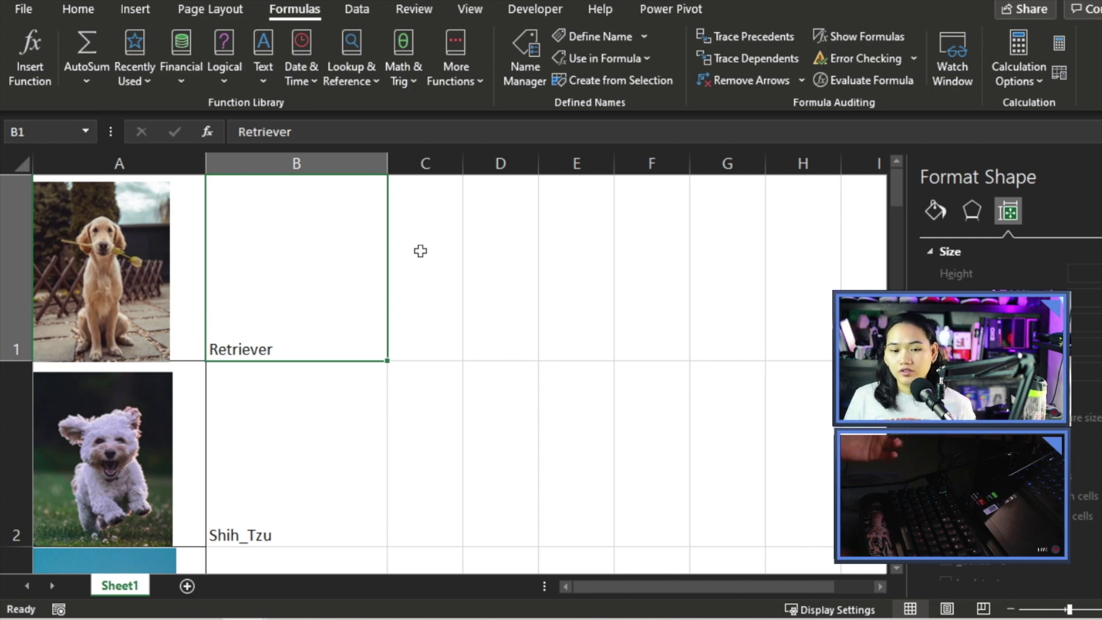
left_click(480, 261)
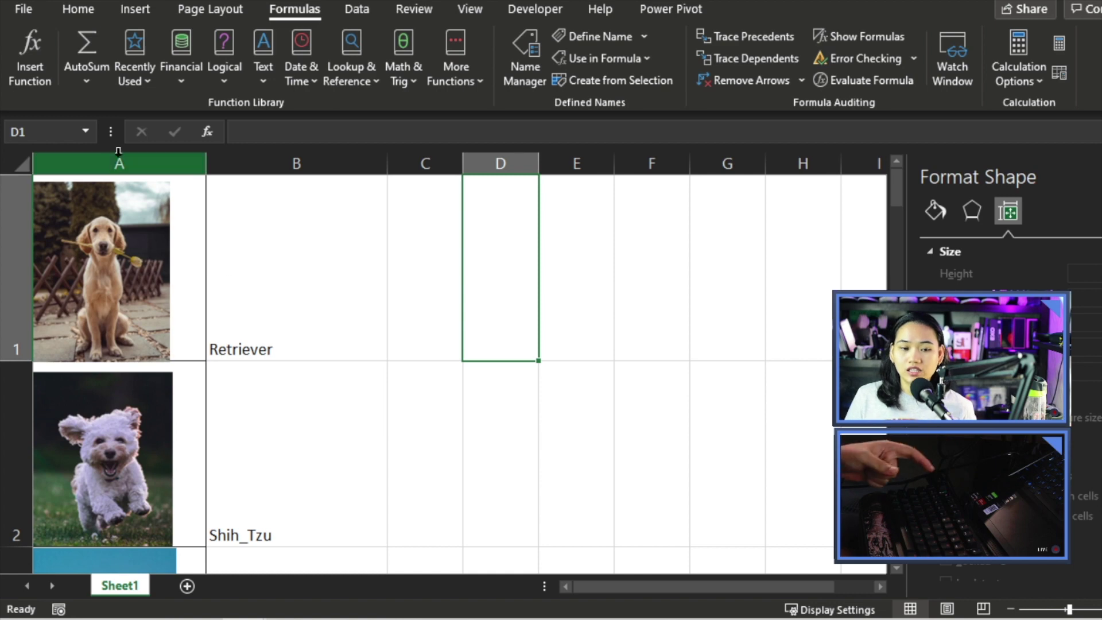
left_click(88, 132)
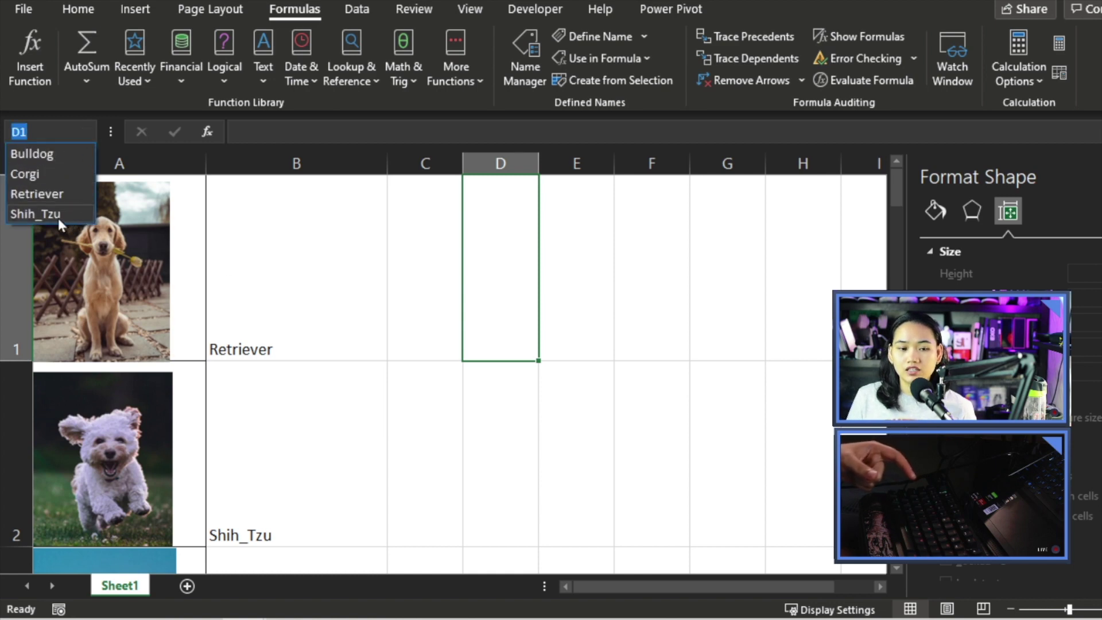
left_click(64, 173)
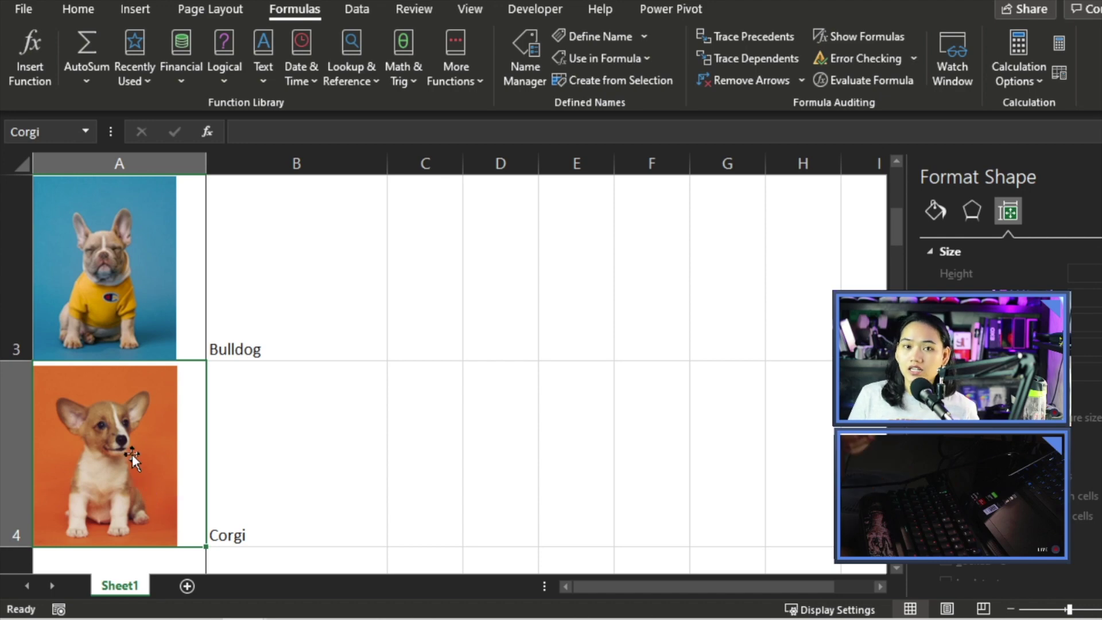
scroll(184, 439, "up", 1)
left_click(357, 8)
left_click(364, 262)
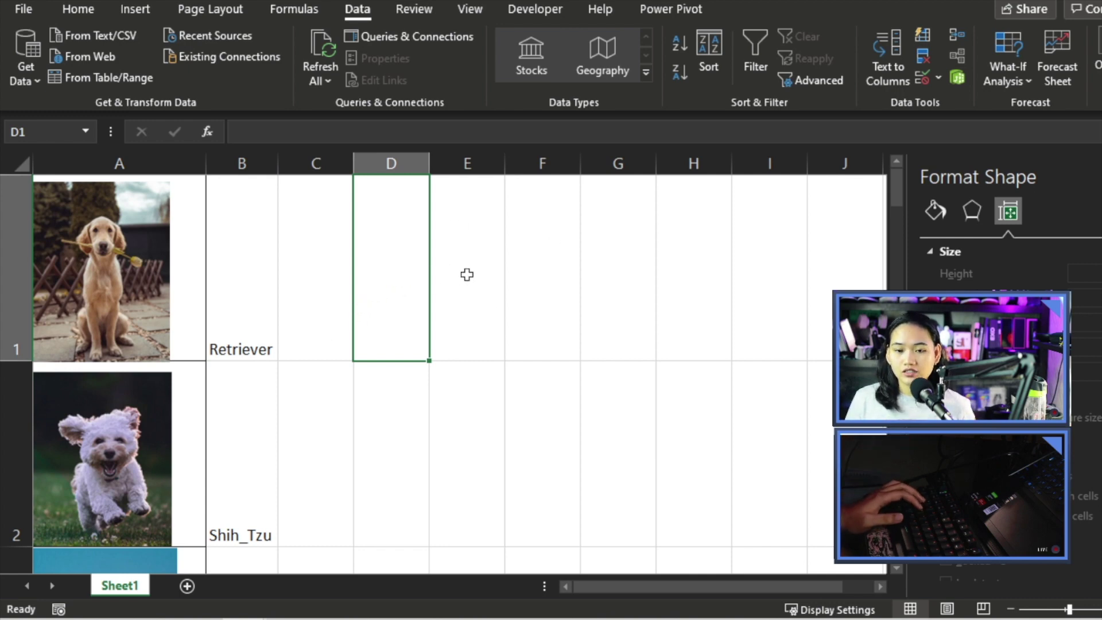
- Enter the heading Breed in D1 and insert the corgi photo, sized to fit E1
type("Breed")
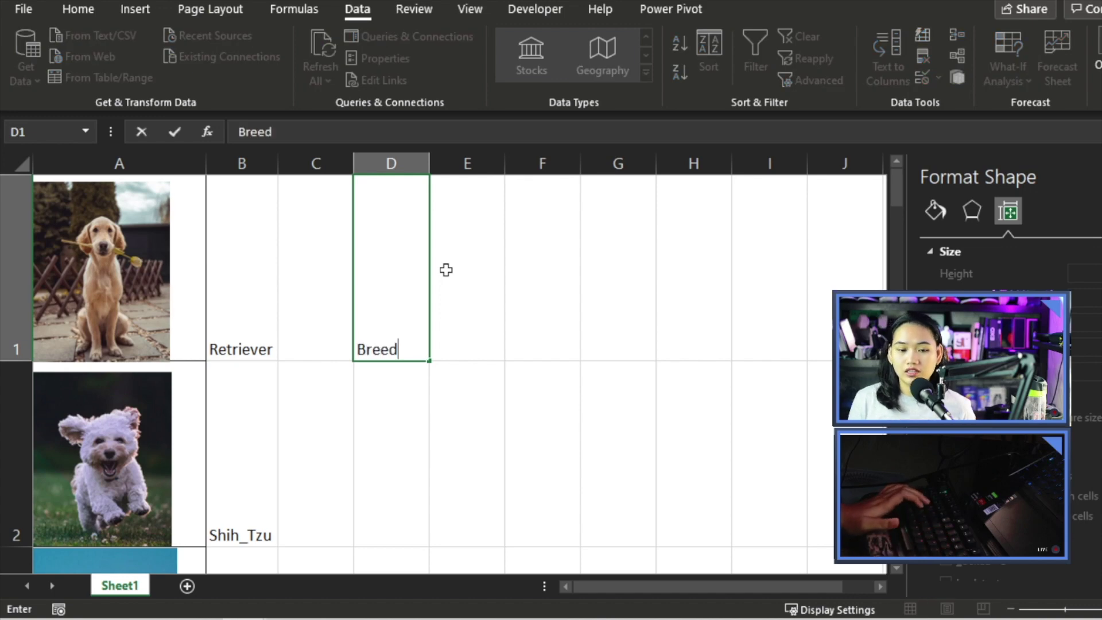
left_click(446, 270)
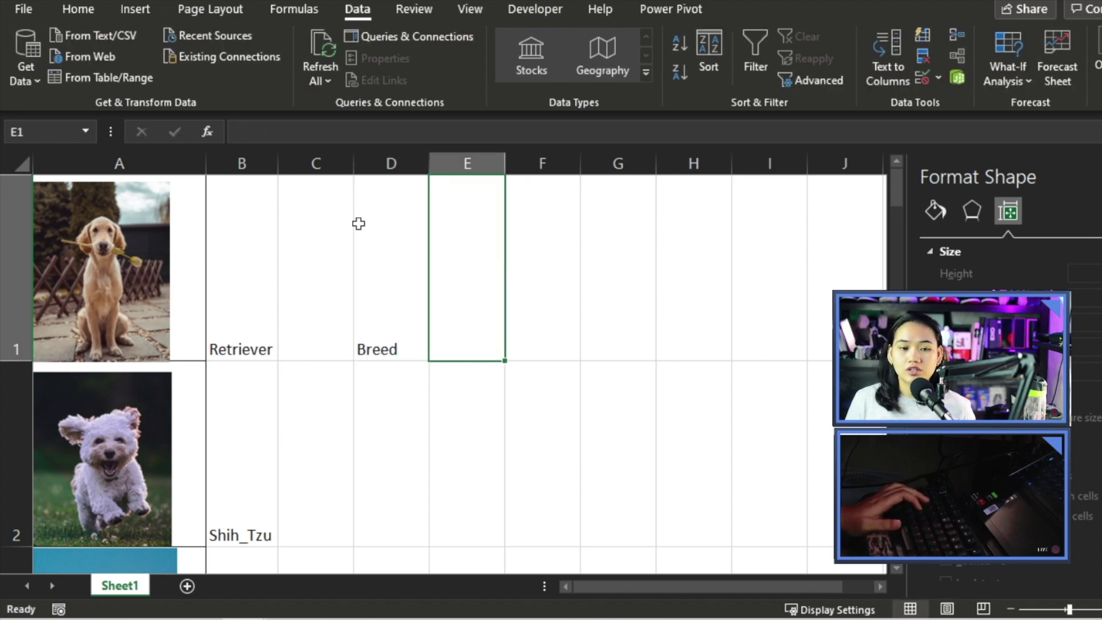
left_click(147, 15)
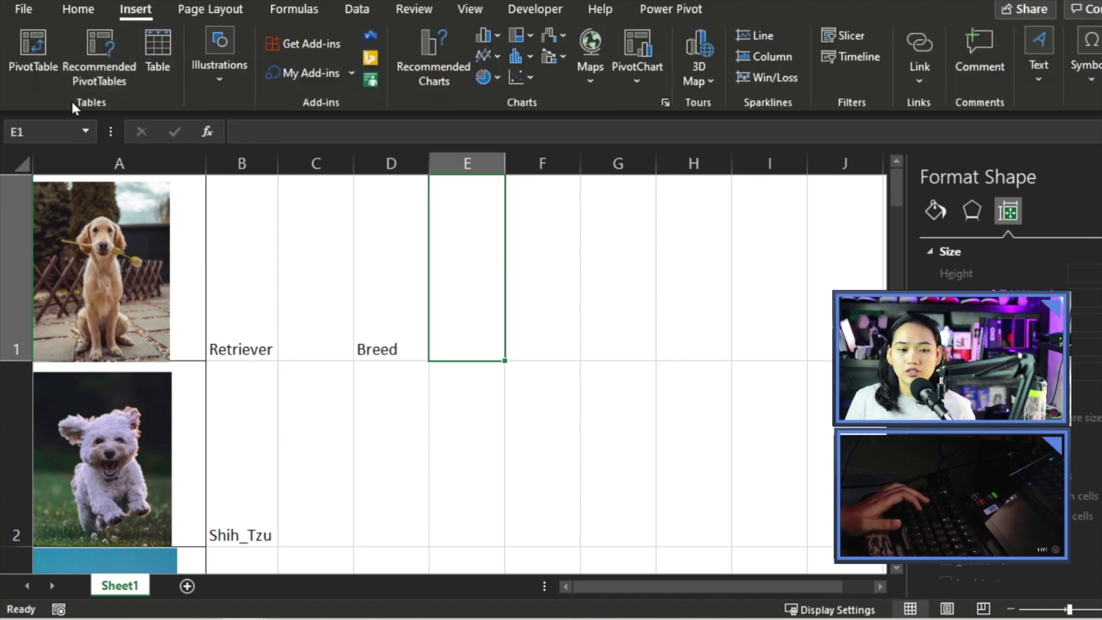
left_click(212, 86)
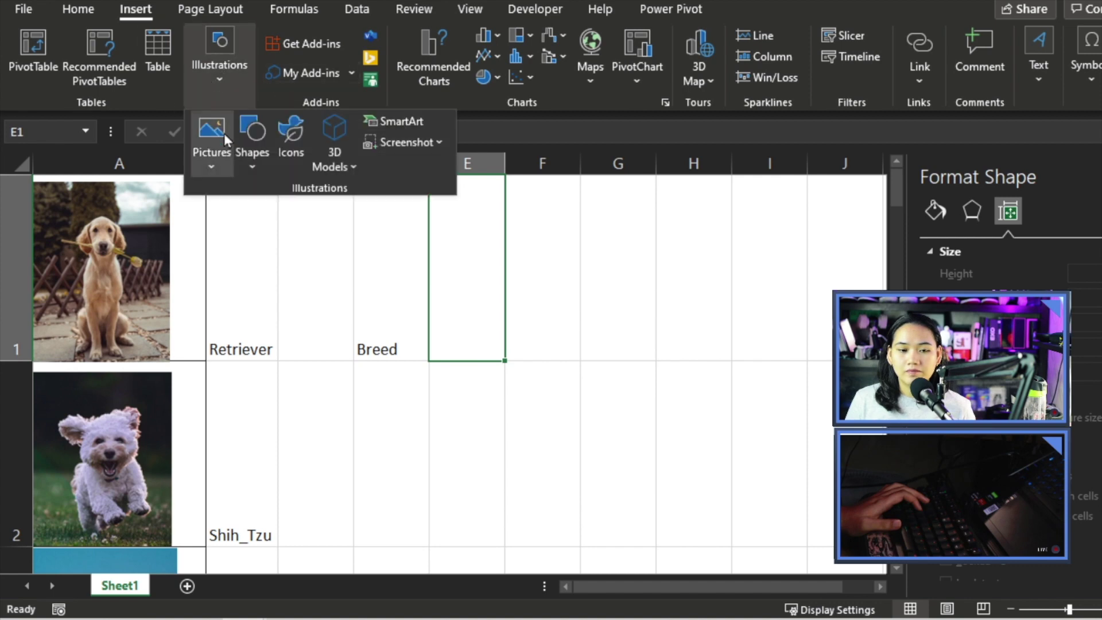
left_click(214, 143)
left_click(282, 226)
double_click(317, 109)
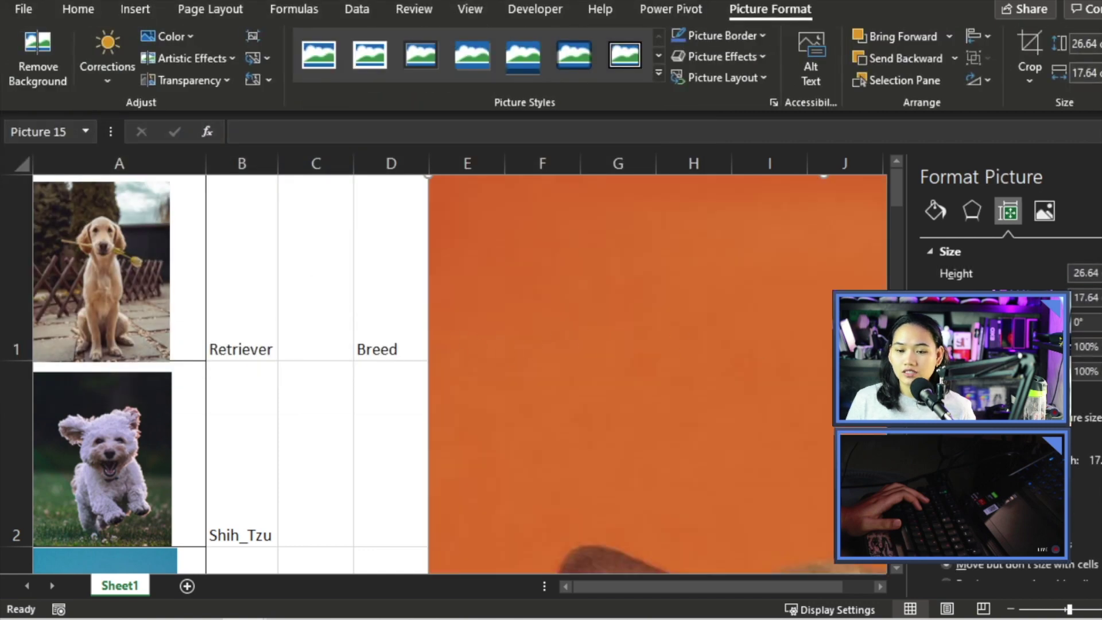
left_click(364, 327)
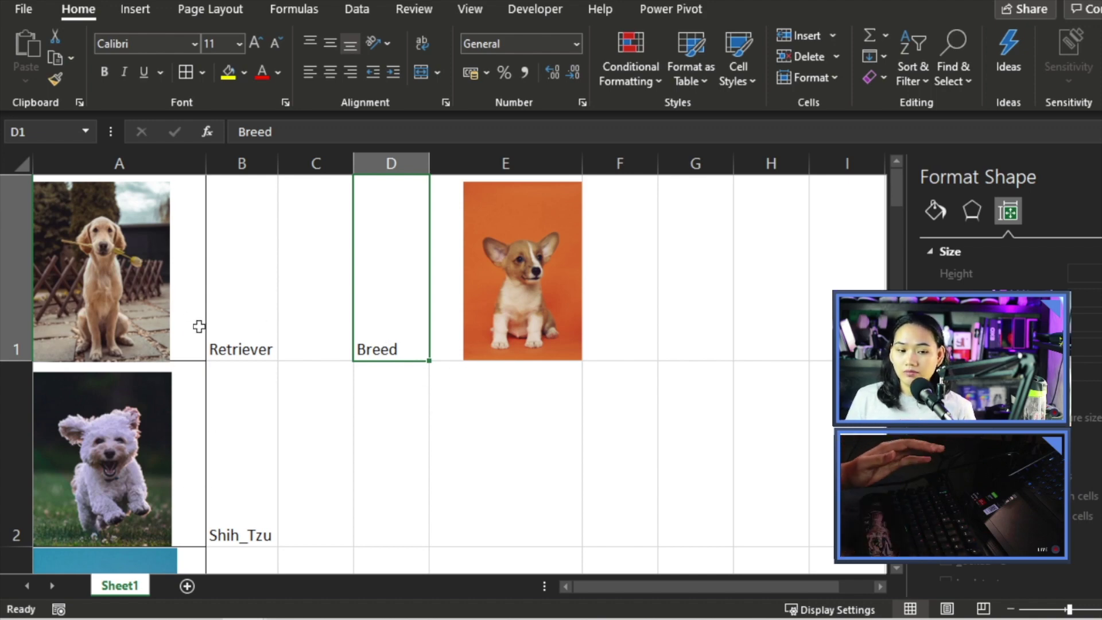
- Step through the named photo cells Retriever, Shih_Tzu and Bulldog, ending back on D1
left_click(239, 312)
key("Left")
key("Down")
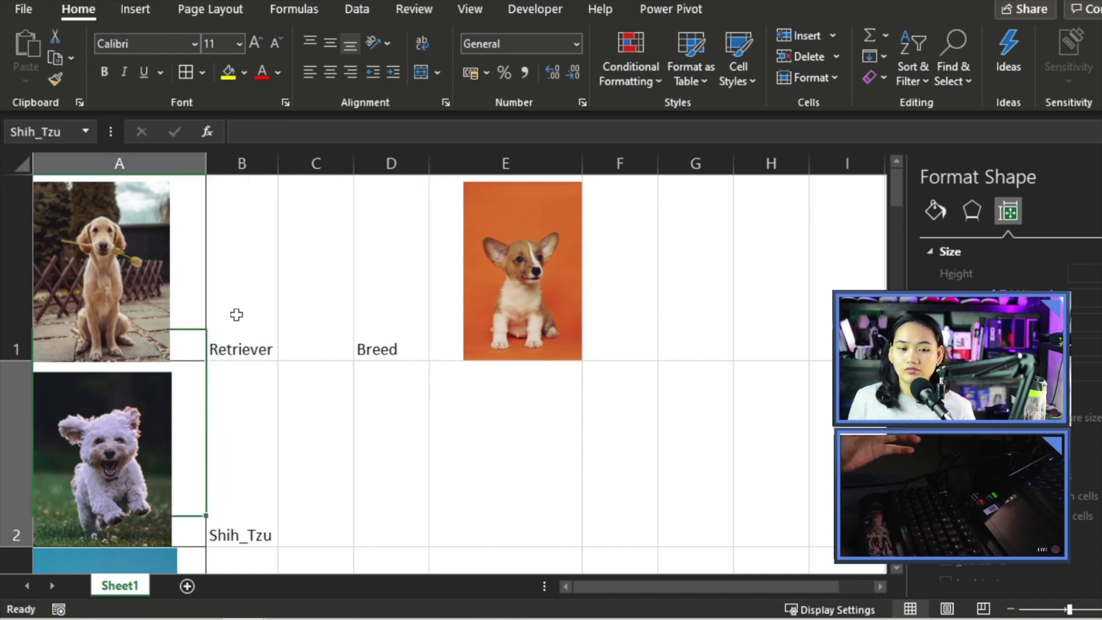
key("Down")
key("Up")
key("Up")
key("Right")
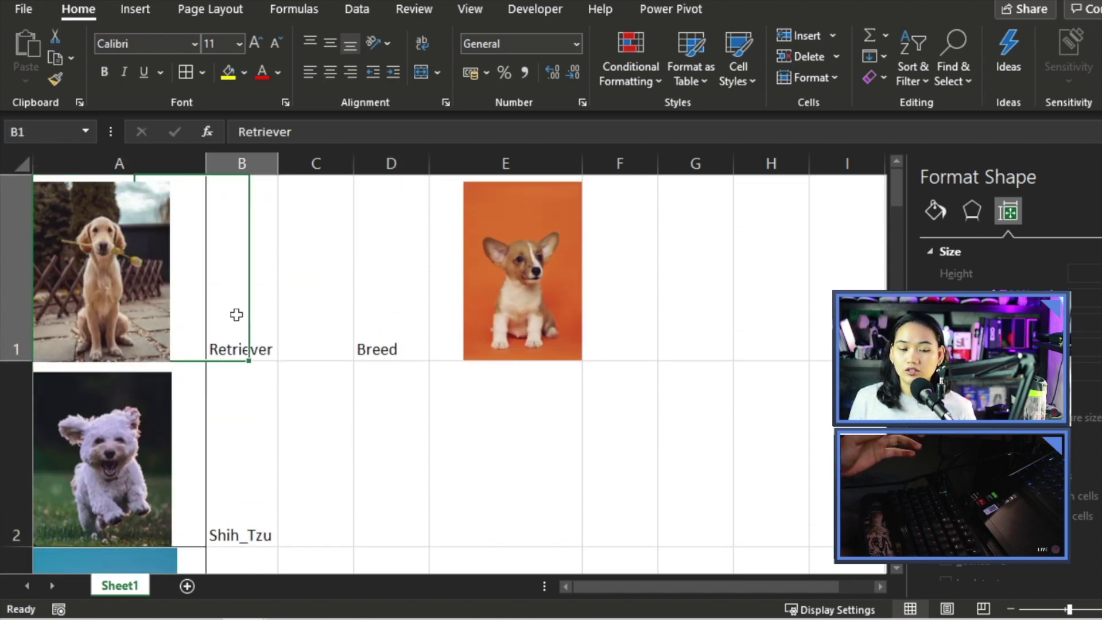
key("Right")
key("Right")
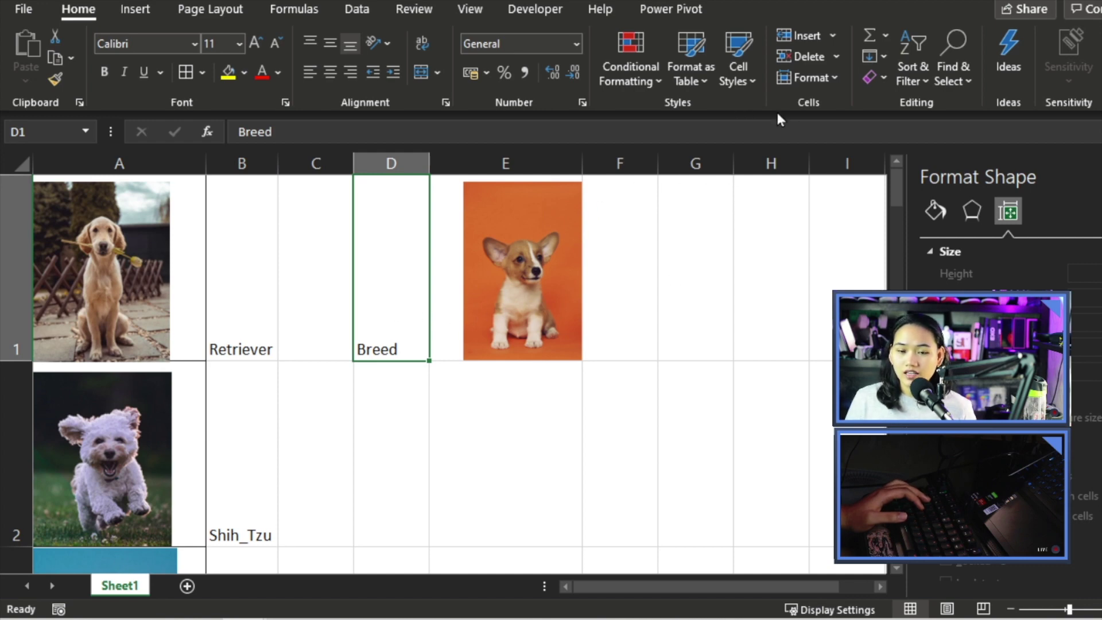
- Give D1 a List data validation with source B1:B4
left_click(356, 9)
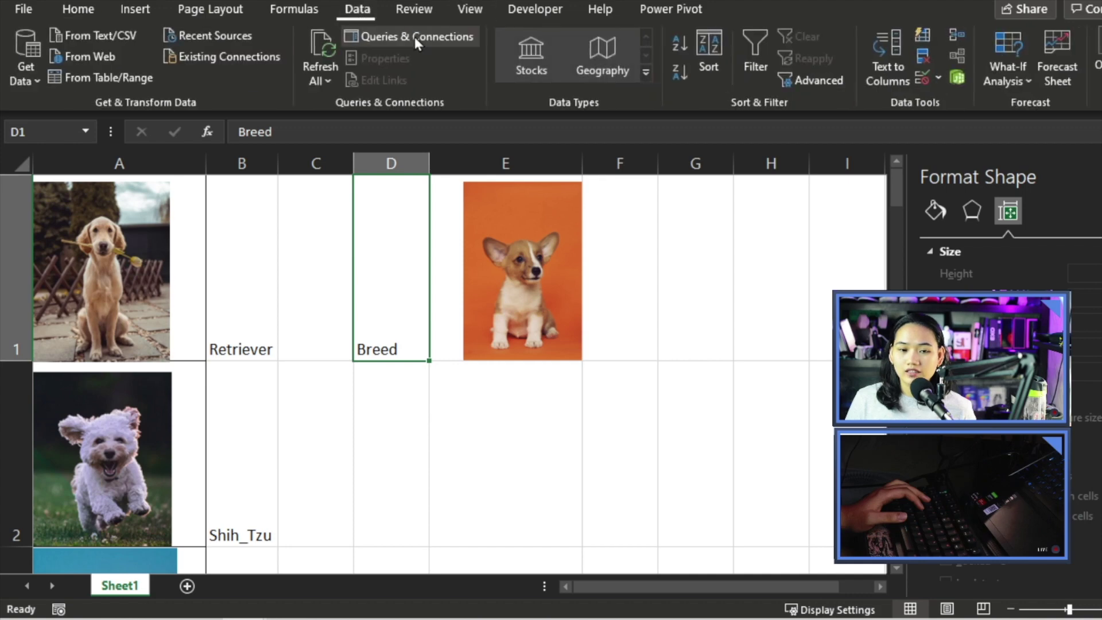
left_click(923, 79)
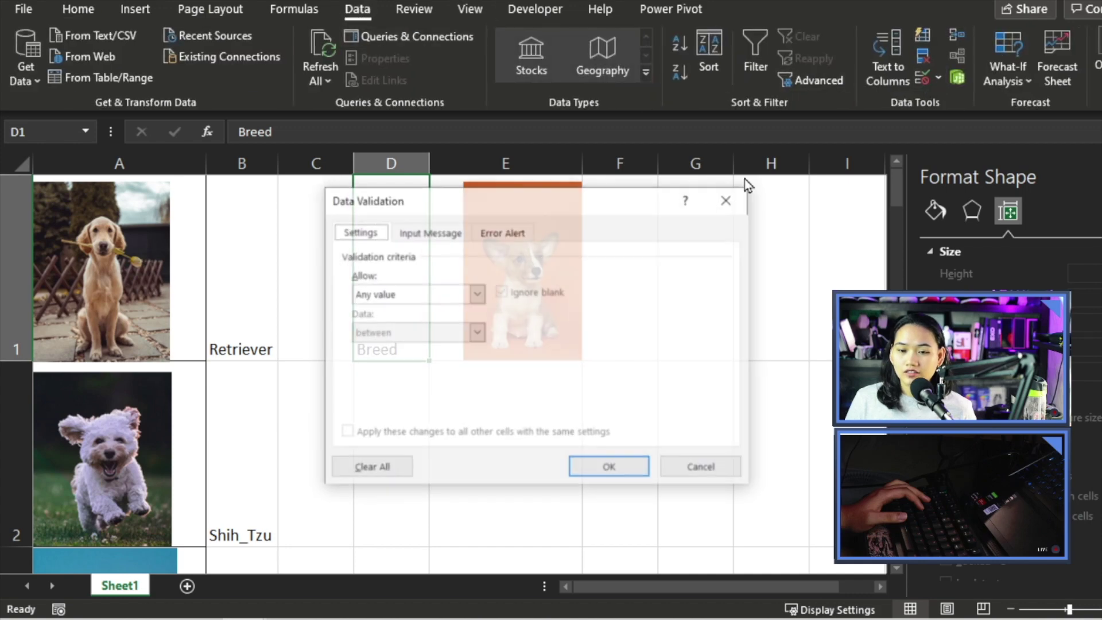
left_click(385, 296)
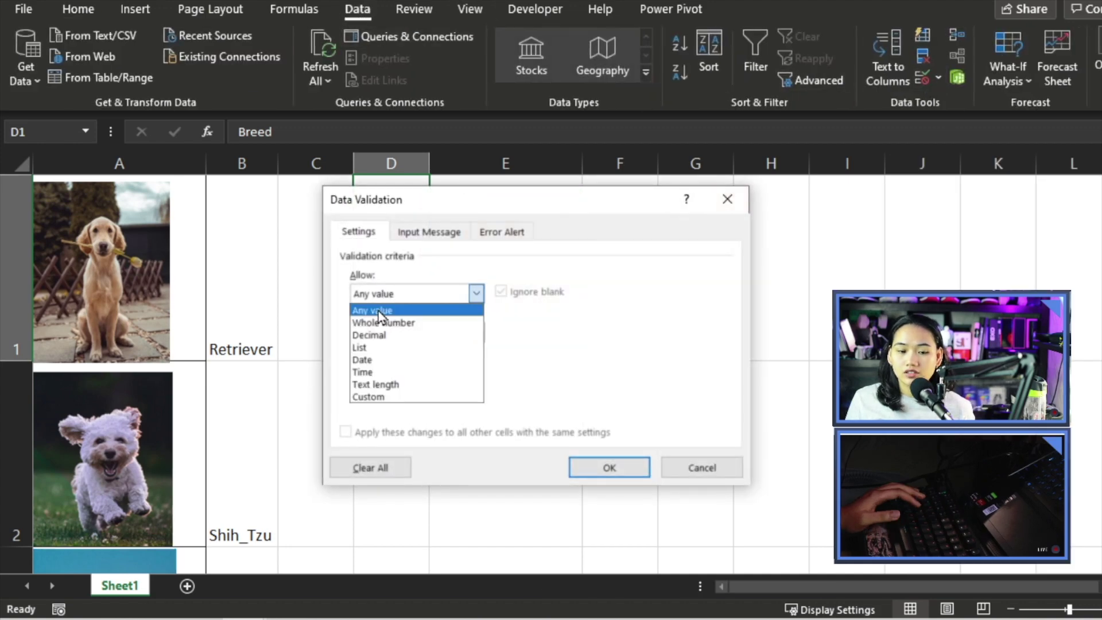
left_click(370, 347)
left_click(380, 374)
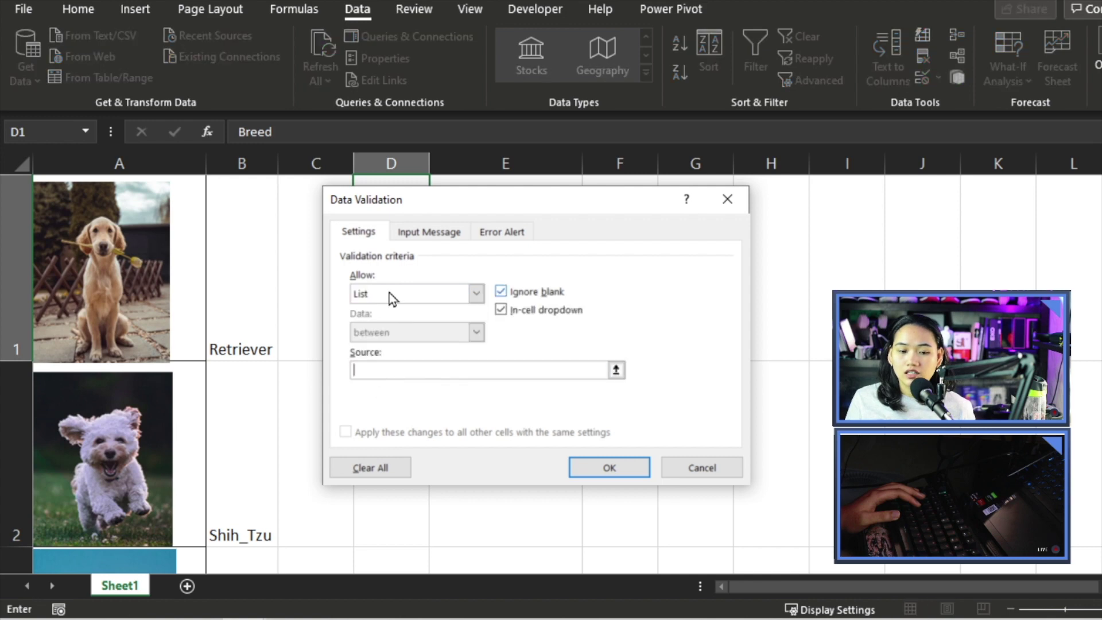
left_click(236, 275)
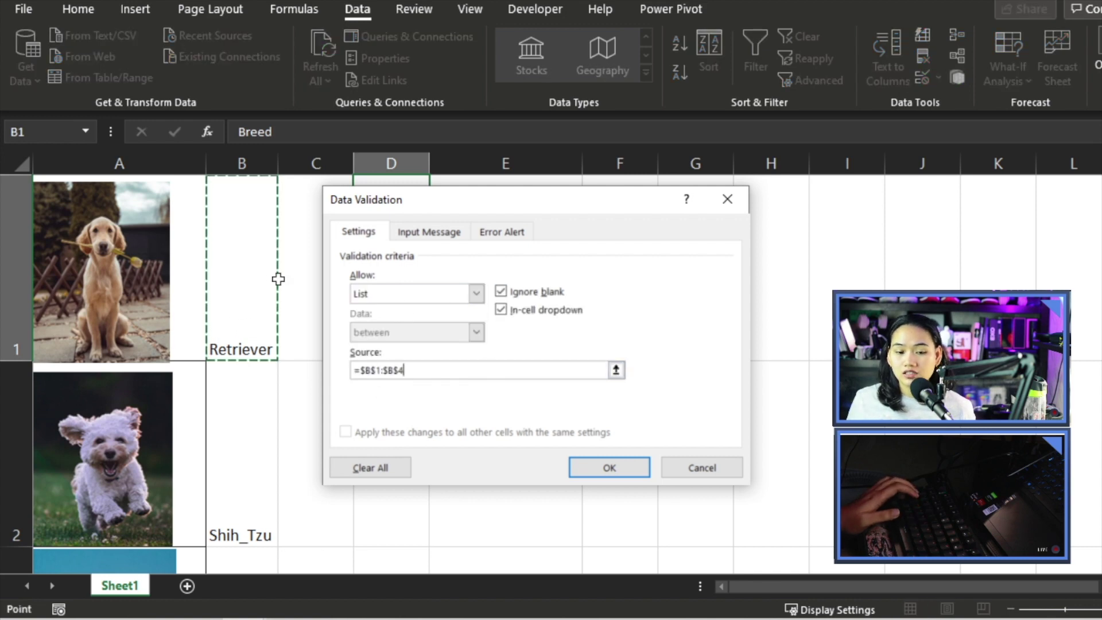
key("shift+Down")
key("shift+Down")
key("shift+Down")
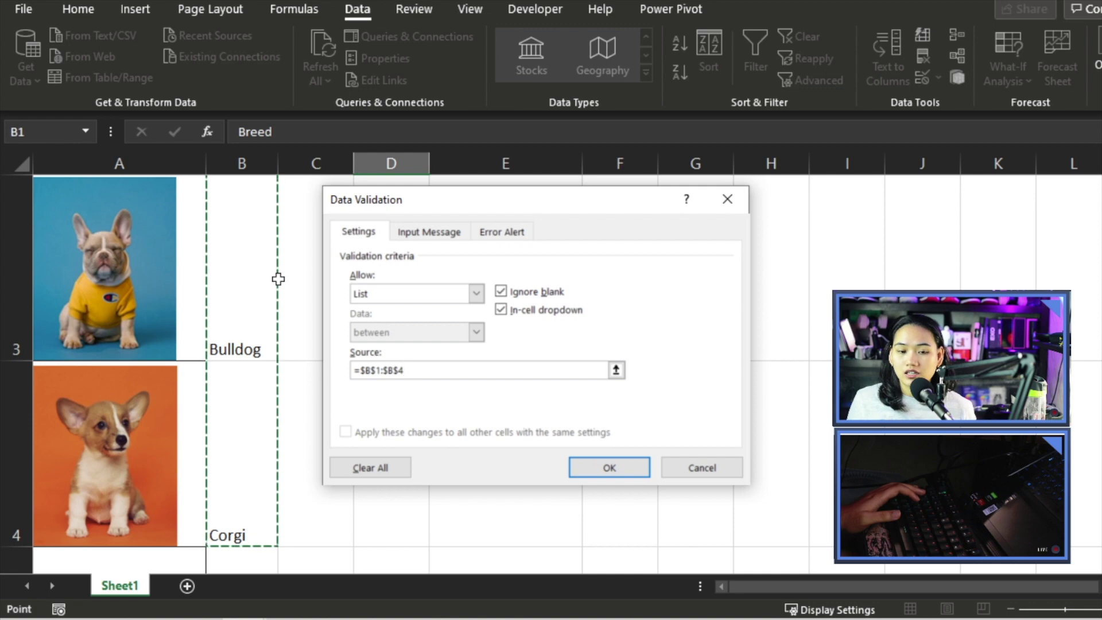
key("Return")
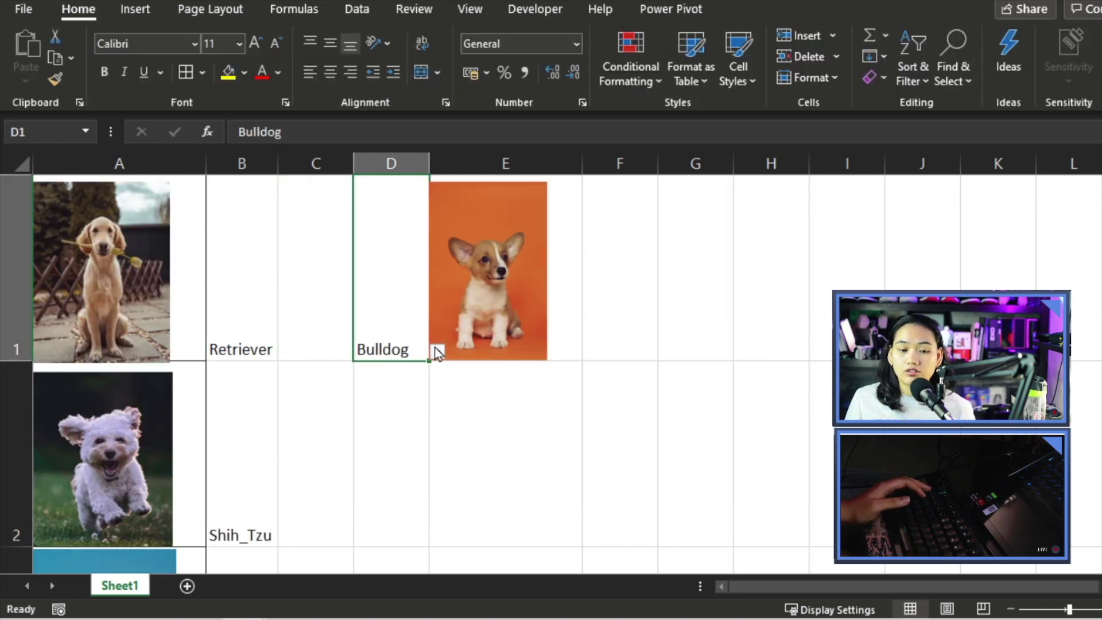
- Select the corgi picture, then return to cell D1
left_click(474, 304)
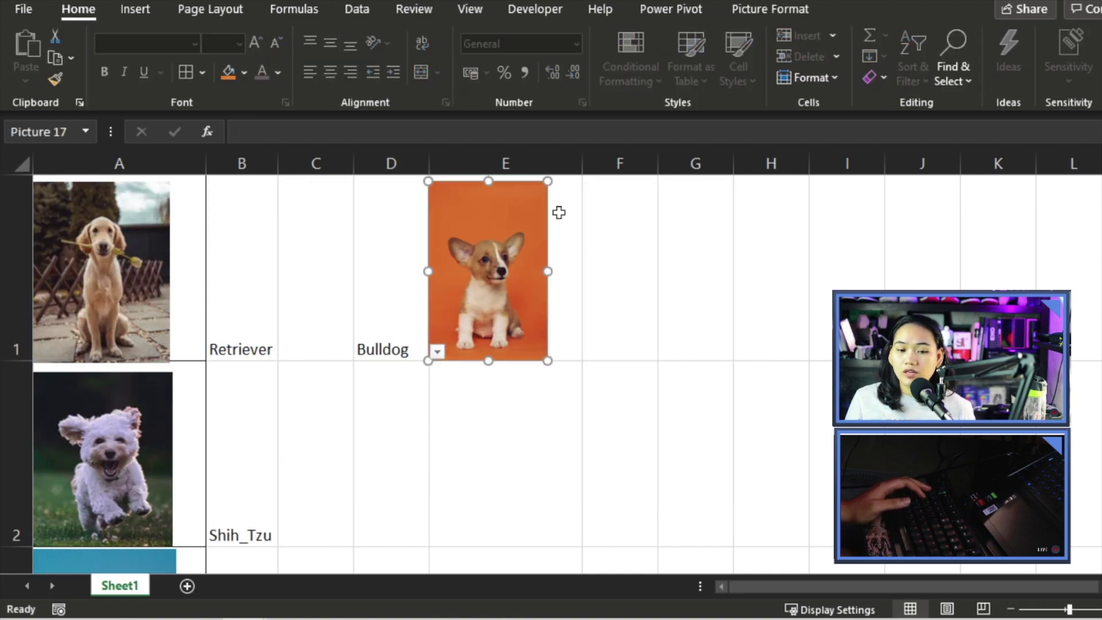
left_click(379, 318)
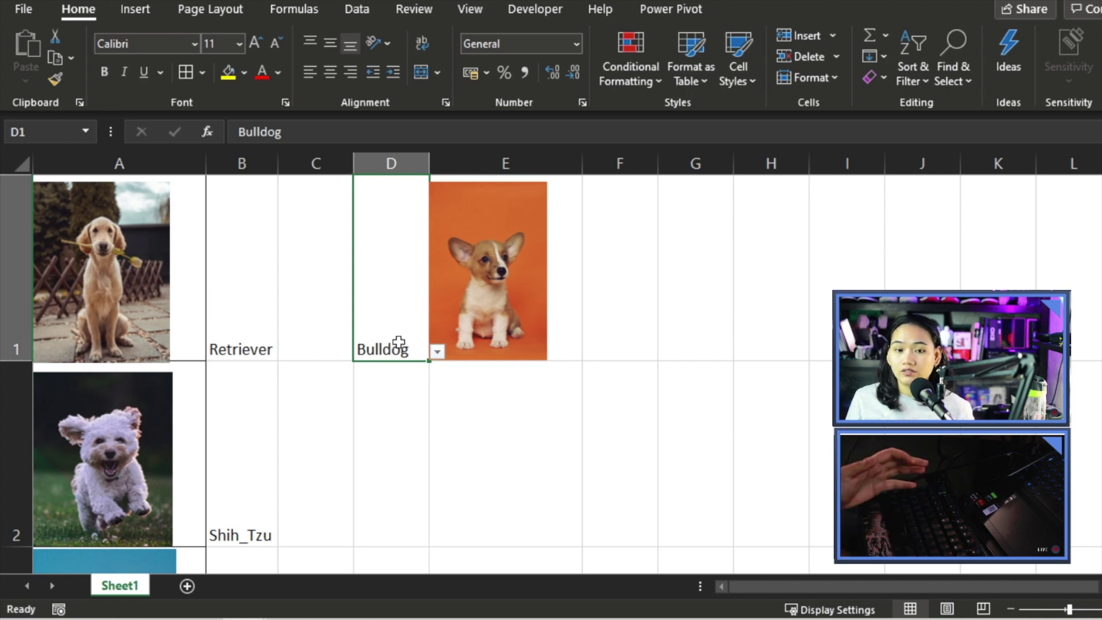
key("alt+m")
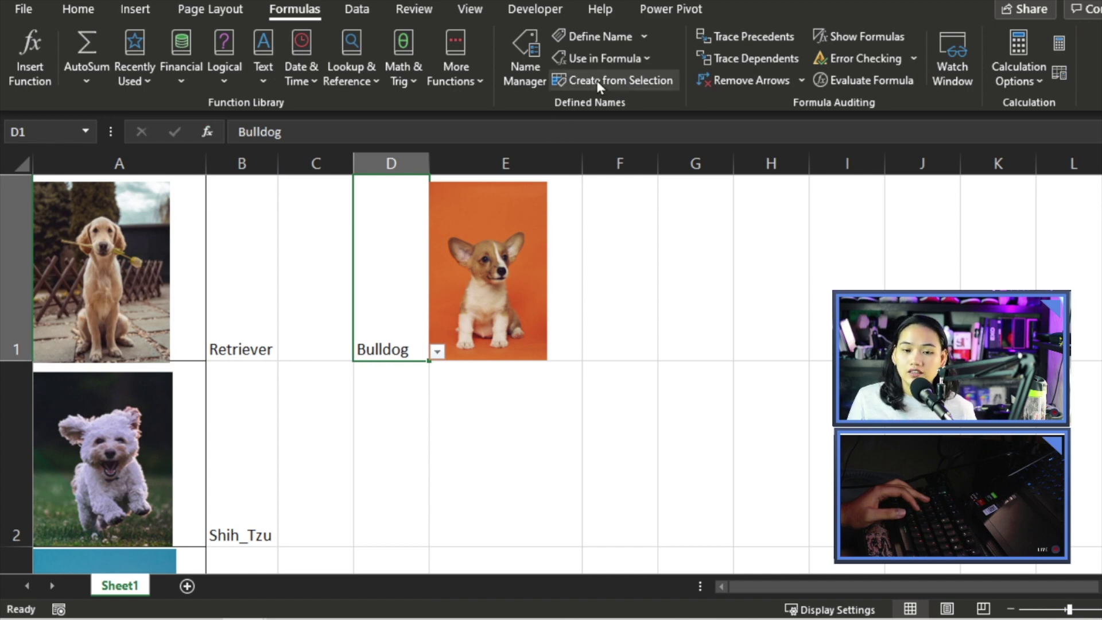
- Define the name Breed referring to =INDIRECT(Sheet1!$D$1)
left_click(597, 38)
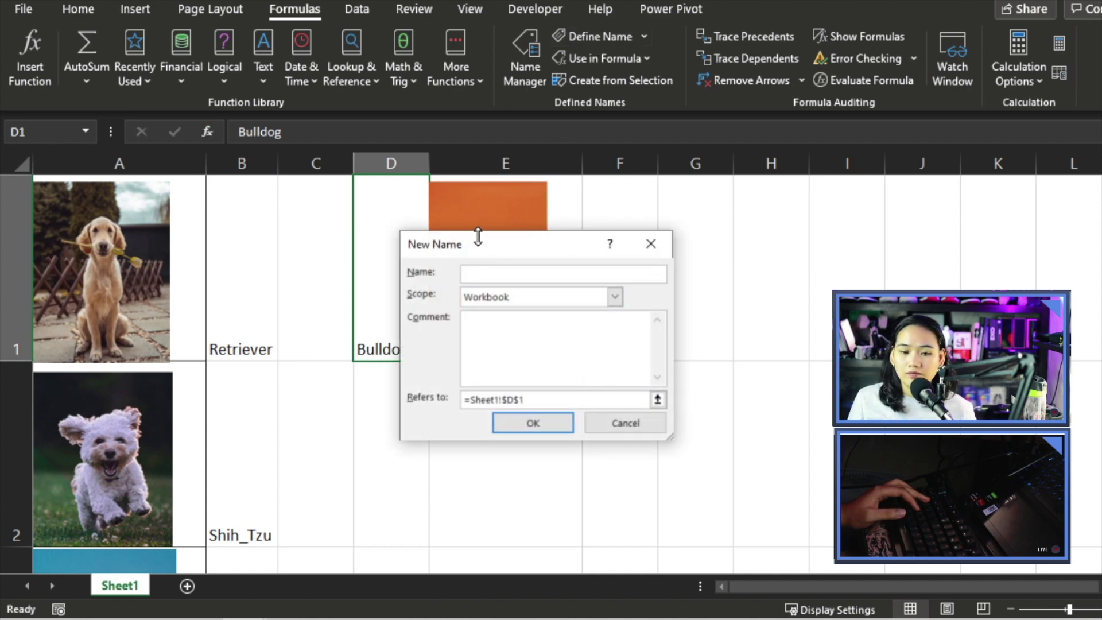
left_click_drag(472, 236, 401, 206)
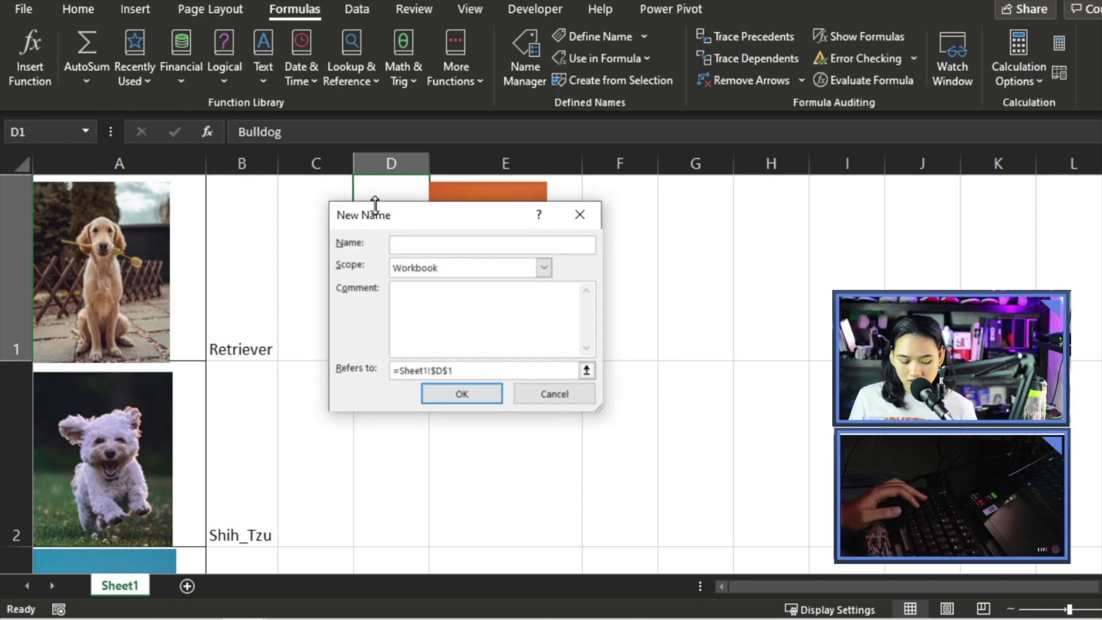
type("Breed")
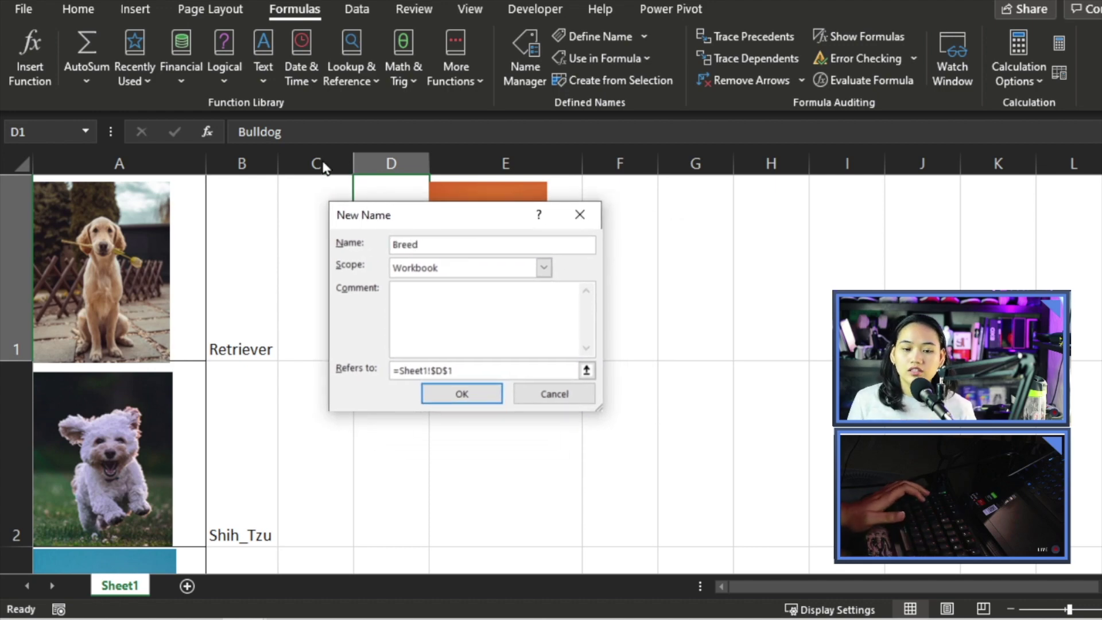
left_click(404, 370)
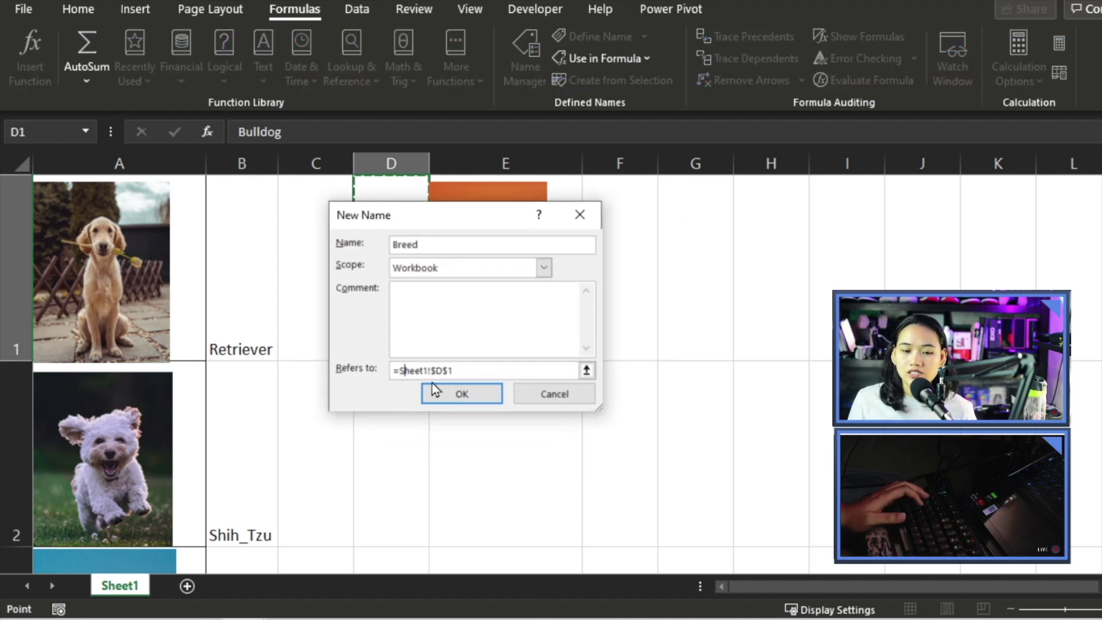
left_click(500, 373)
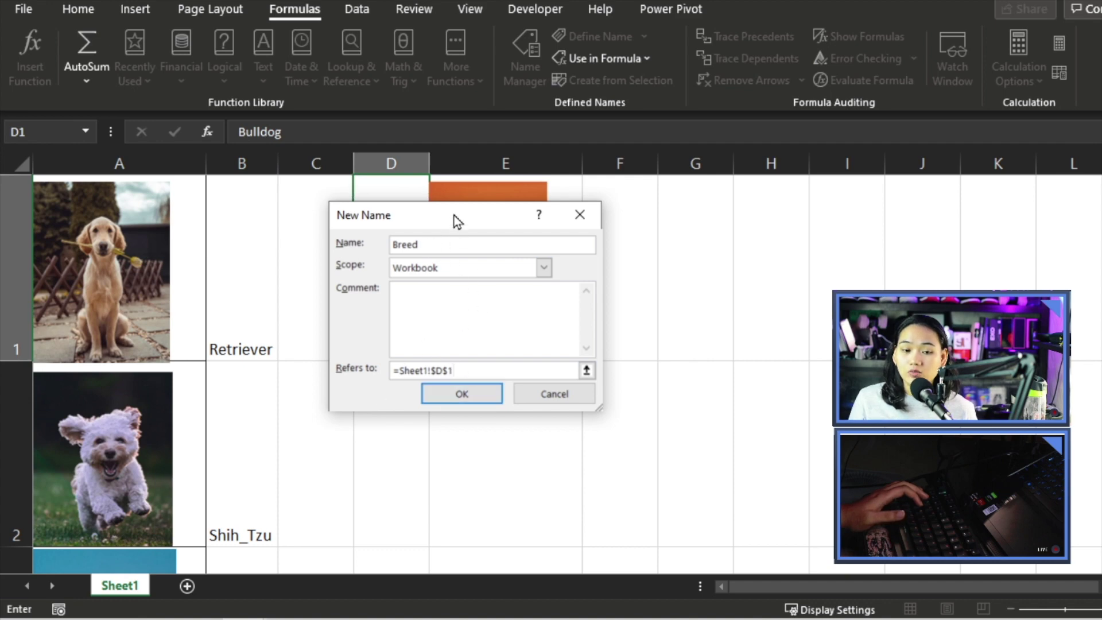
left_click_drag(456, 221, 642, 200)
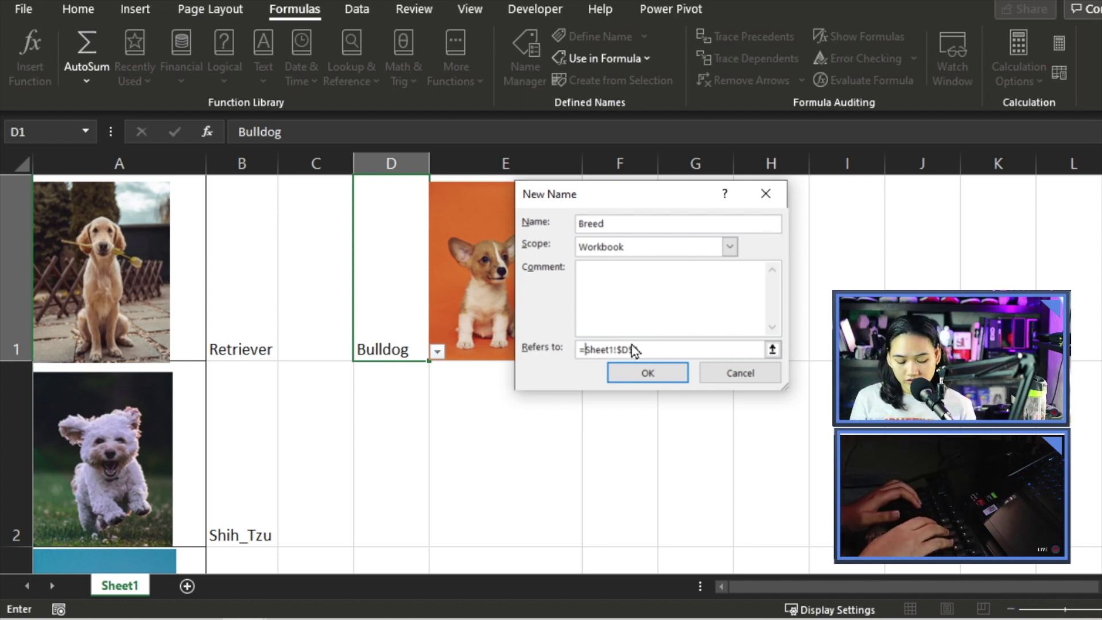
type("INDIRECT(")
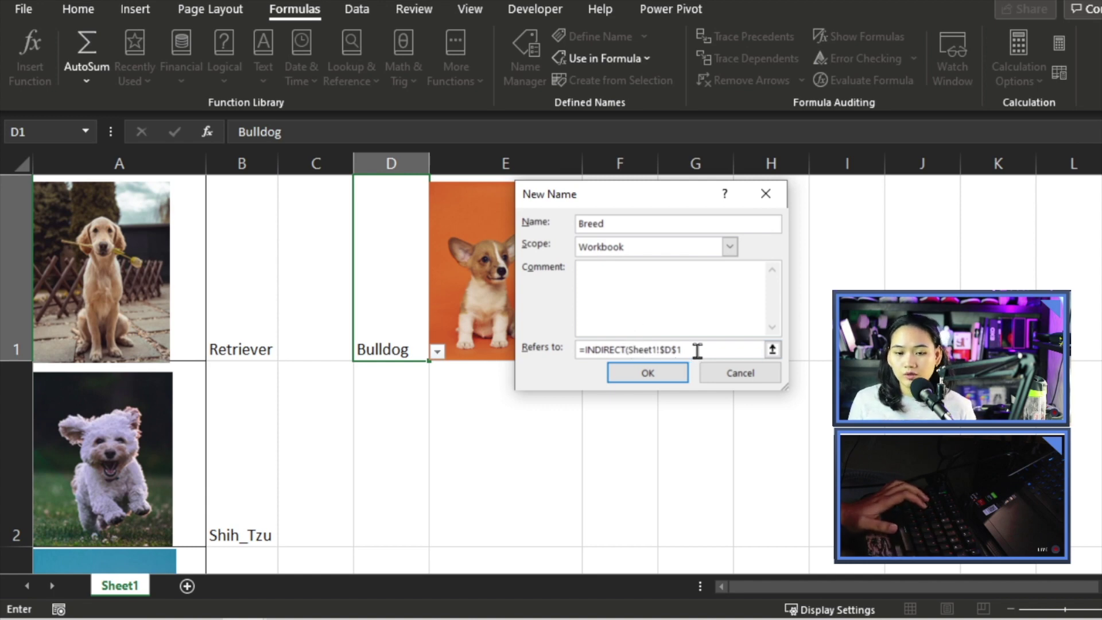
type(")")
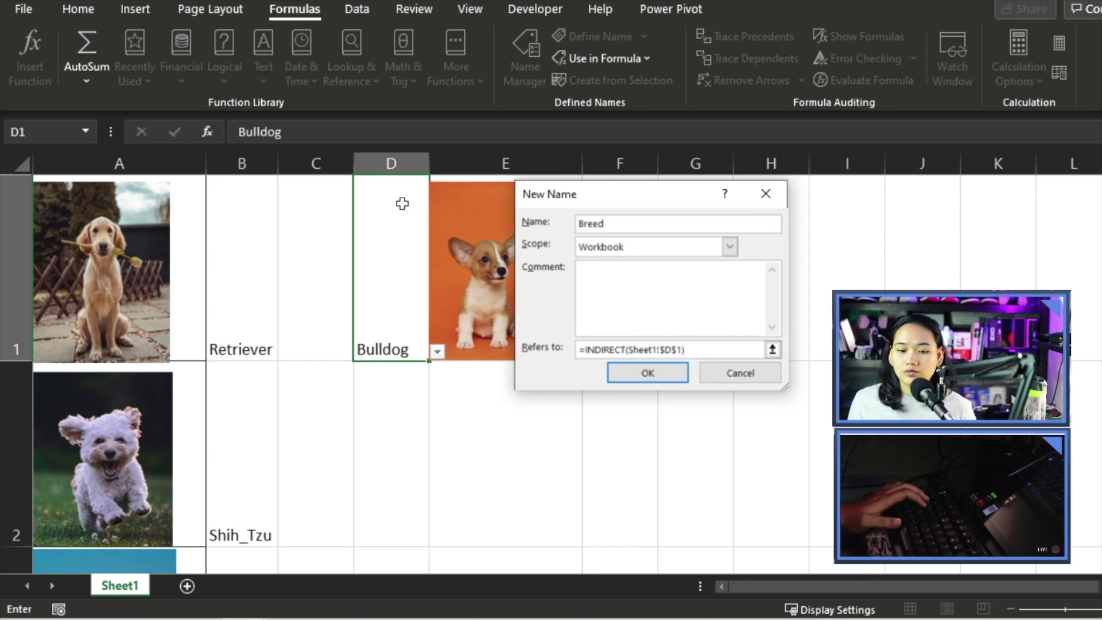
left_click(651, 375)
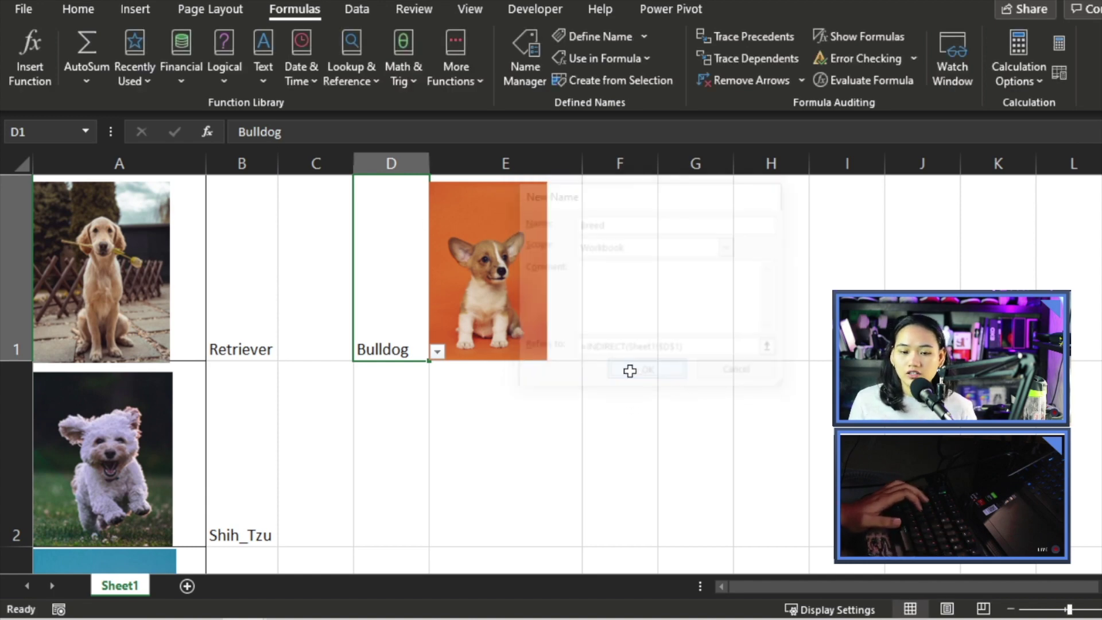
- Link the corgi picture to the formula =Breed
left_click(489, 261)
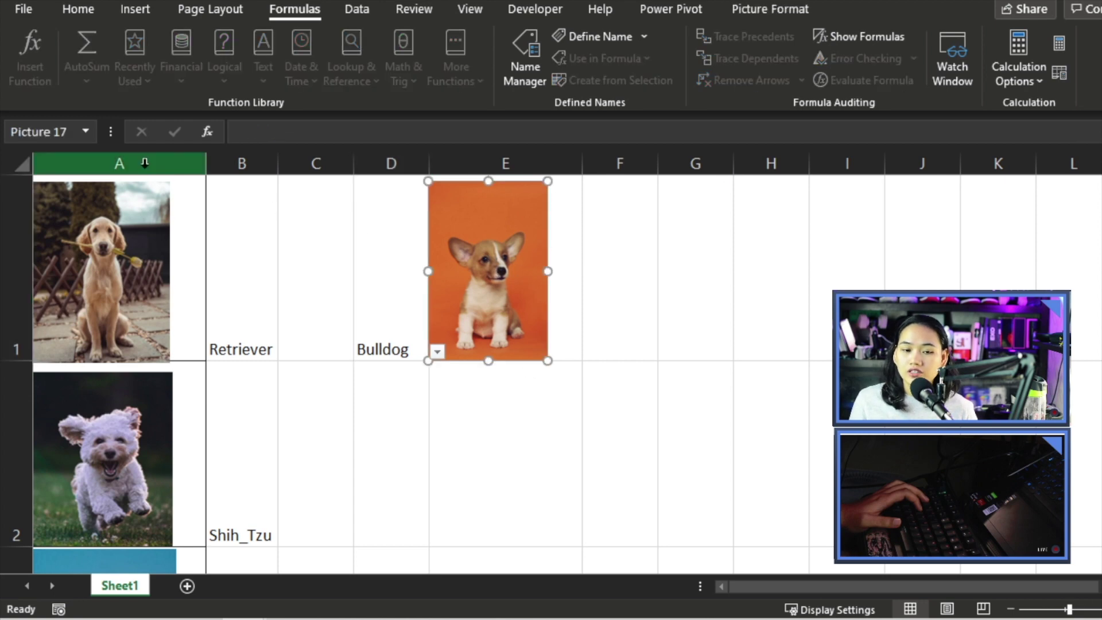
left_click(277, 134)
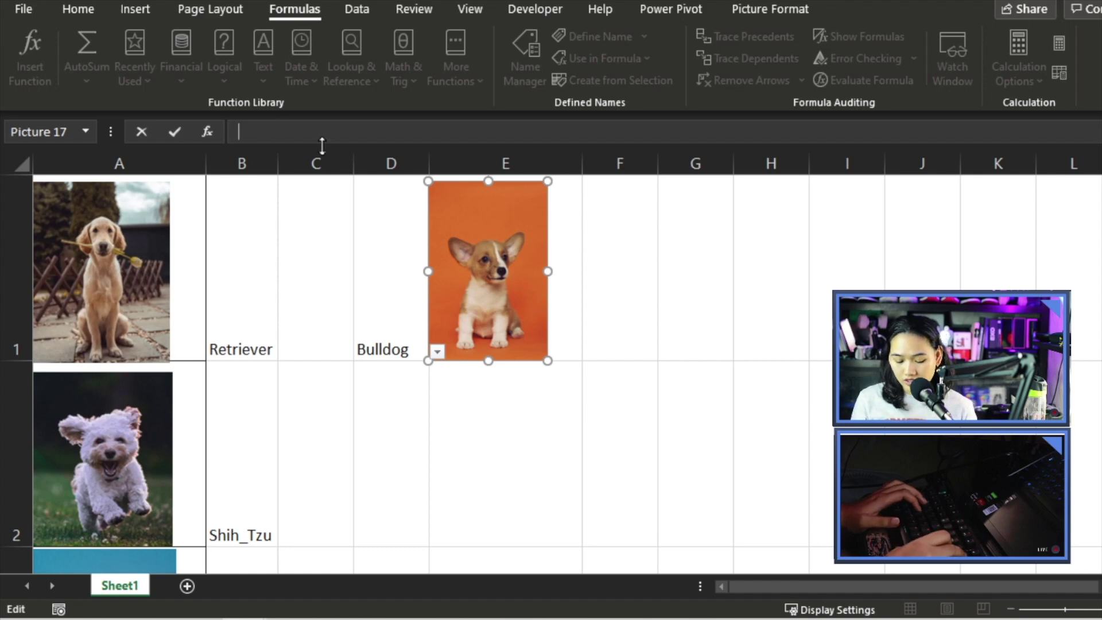
type("=Breed")
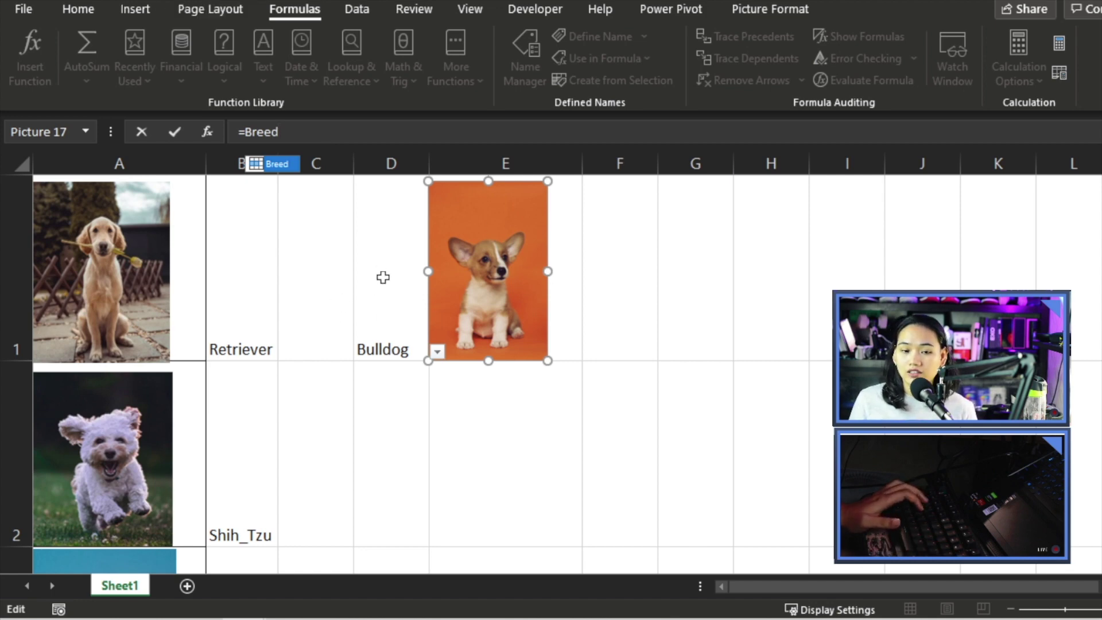
key("Return")
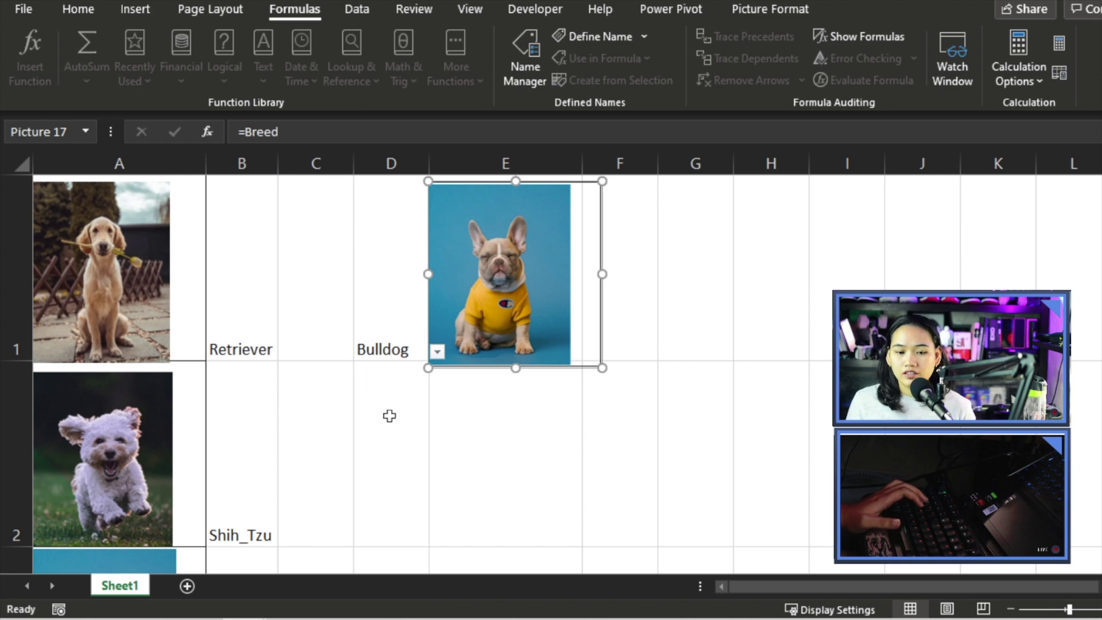
- Test D1's dropdown with Shih_Tzu, then Retriever, ending on Corgi
left_click(400, 333)
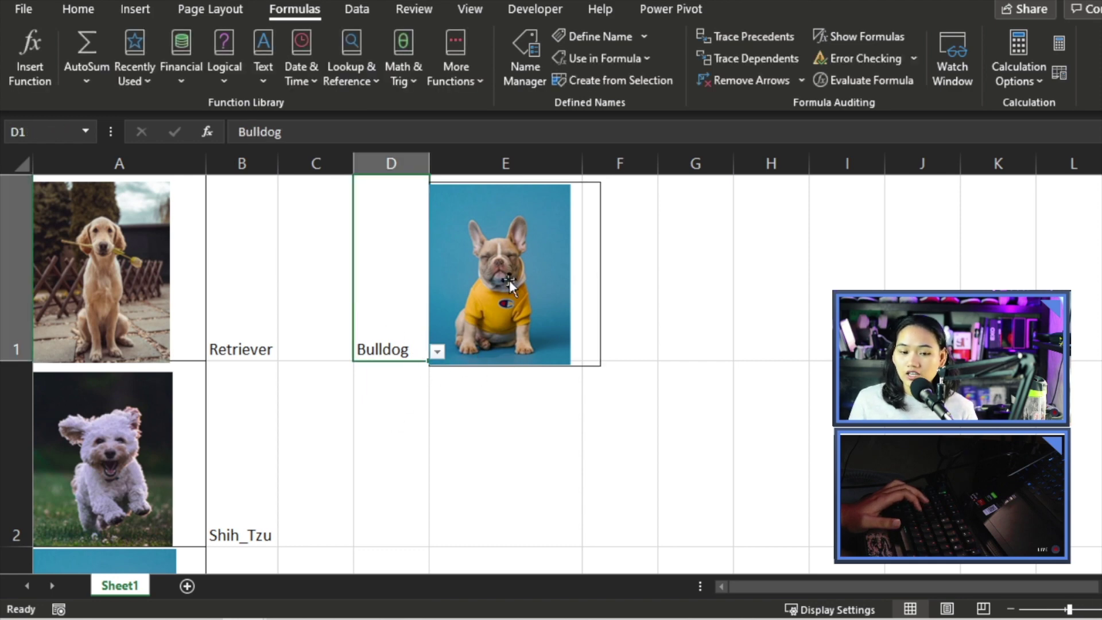
left_click(437, 351)
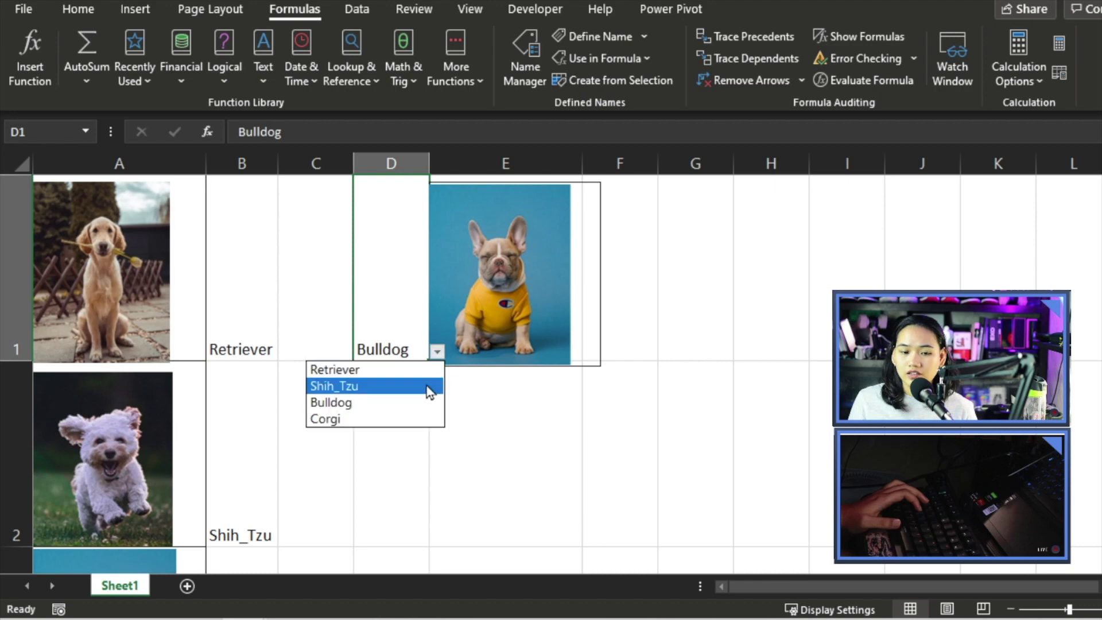
left_click(429, 386)
left_click(438, 356)
left_click(402, 369)
left_click(438, 354)
left_click(408, 419)
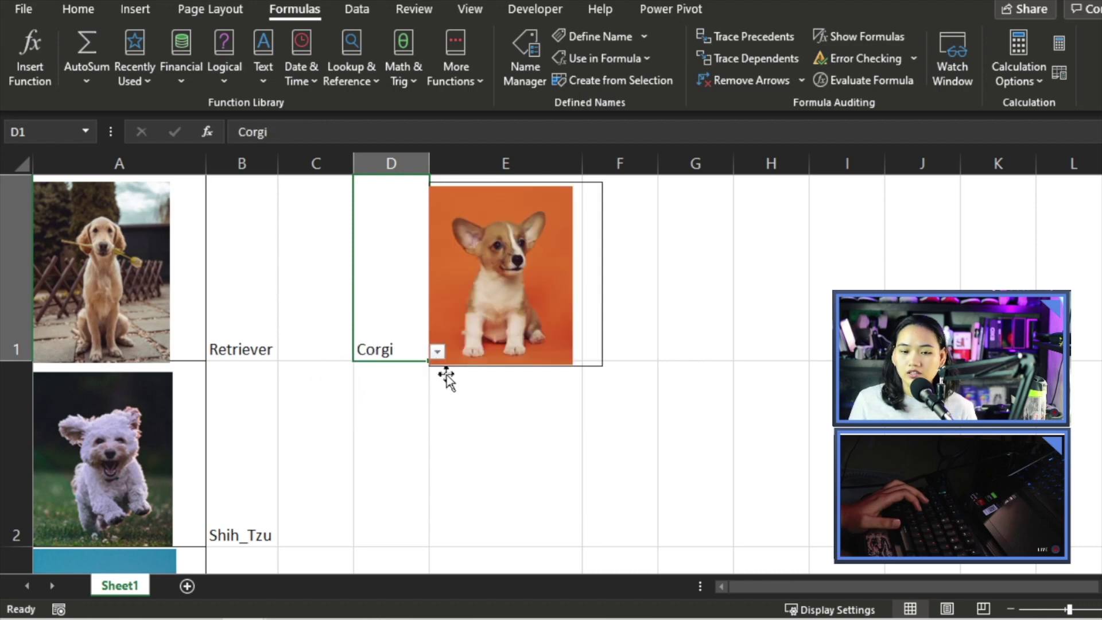